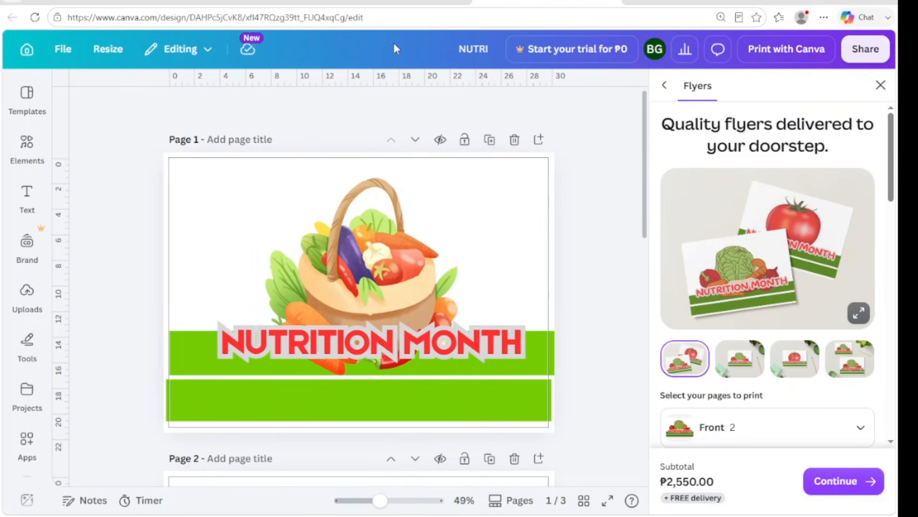
- Switch to the Canva home page and create a blank Document (A4 Landscape) design
left_click(609, 2)
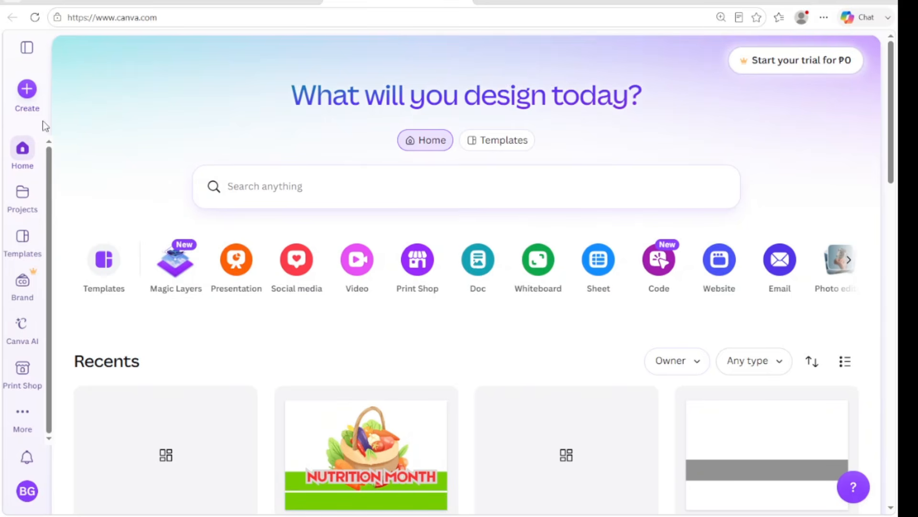
left_click(27, 91)
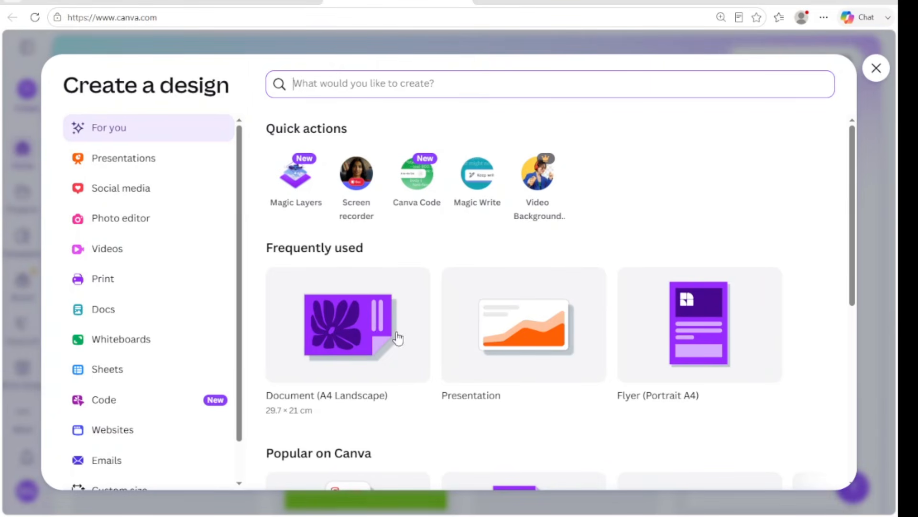
left_click(348, 332)
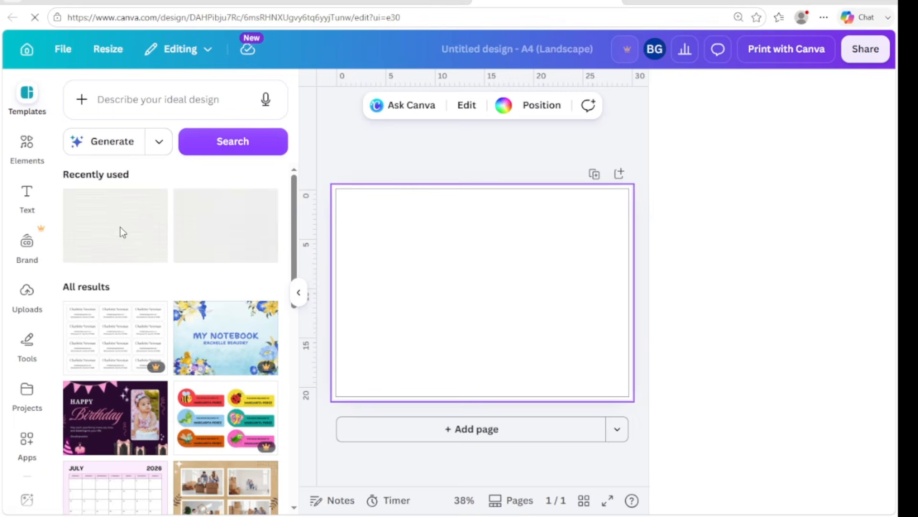
- Draw a rectangle shape, stretch it across the full page width and position it as a band in the lower half of the page
left_click(27, 345)
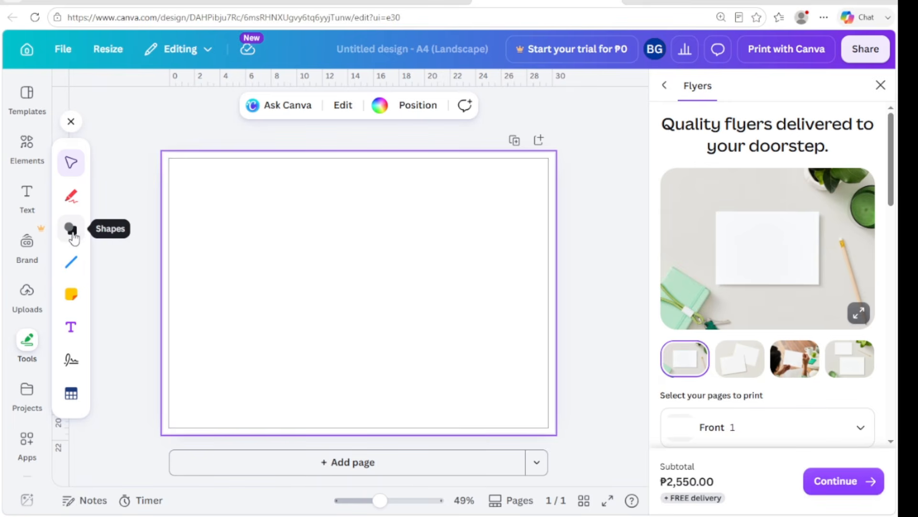
left_click(72, 235)
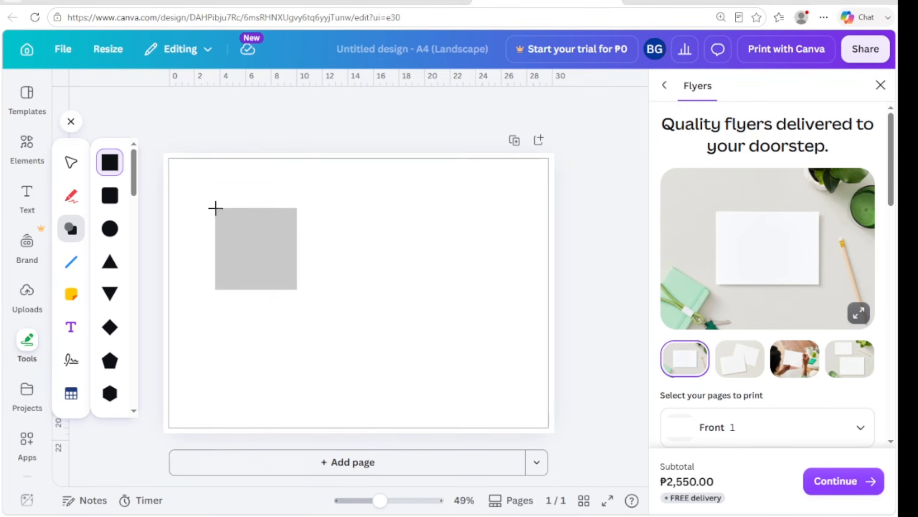
left_click_drag(215, 208, 499, 262)
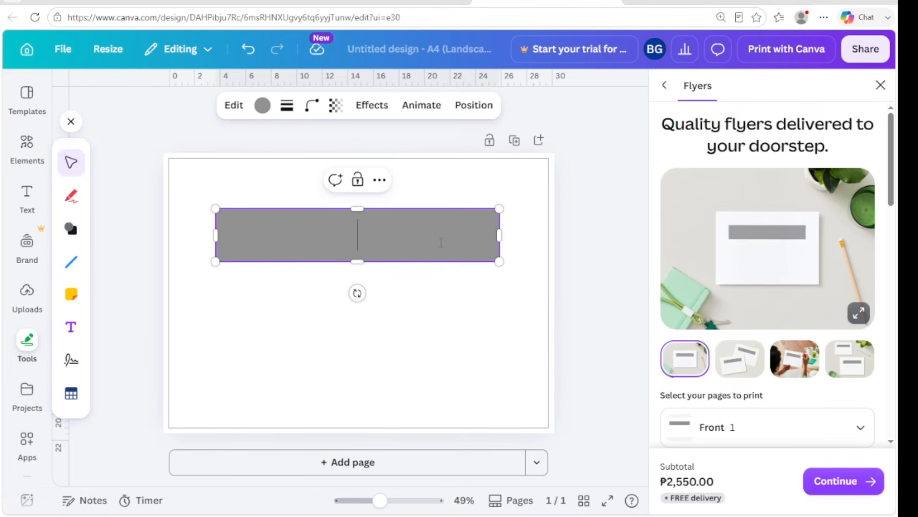
left_click_drag(396, 244, 341, 323)
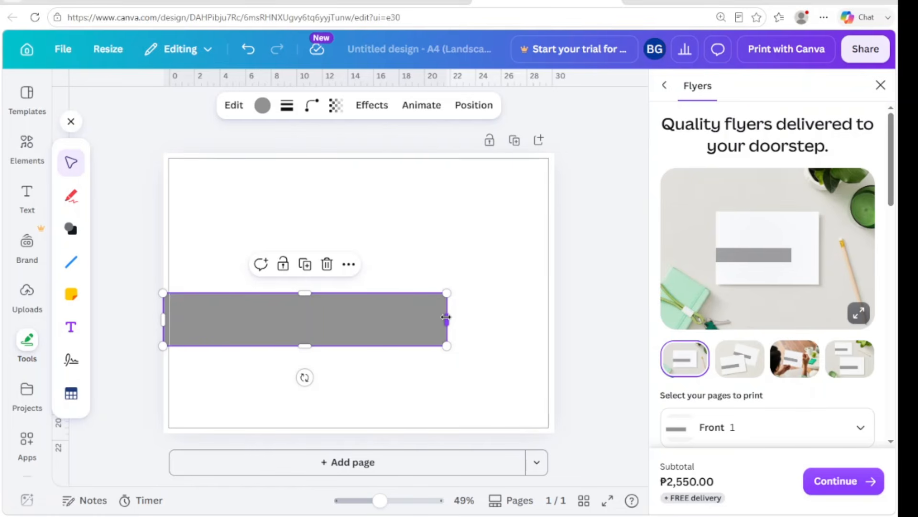
left_click_drag(446, 317, 565, 317)
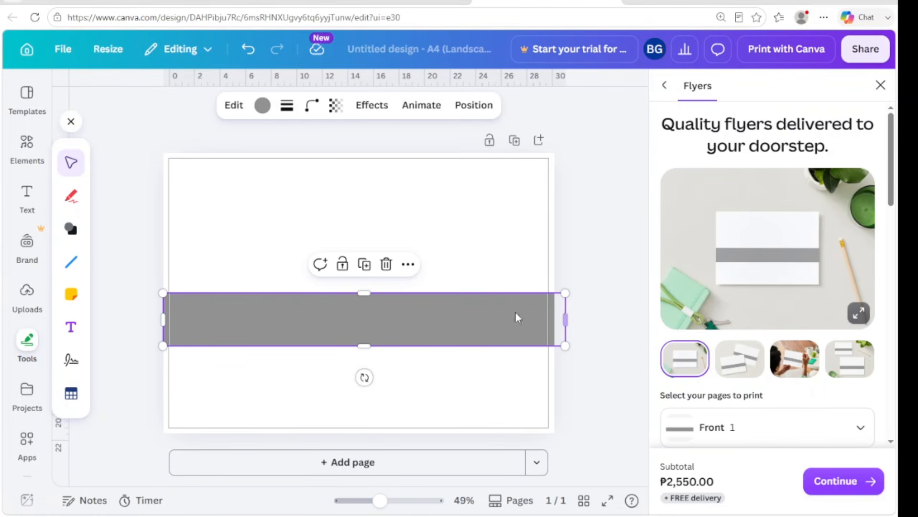
mouse_move(397, 319)
left_mouse_down()
mouse_move(395, 344)
mouse_move(395, 332)
left_mouse_up()
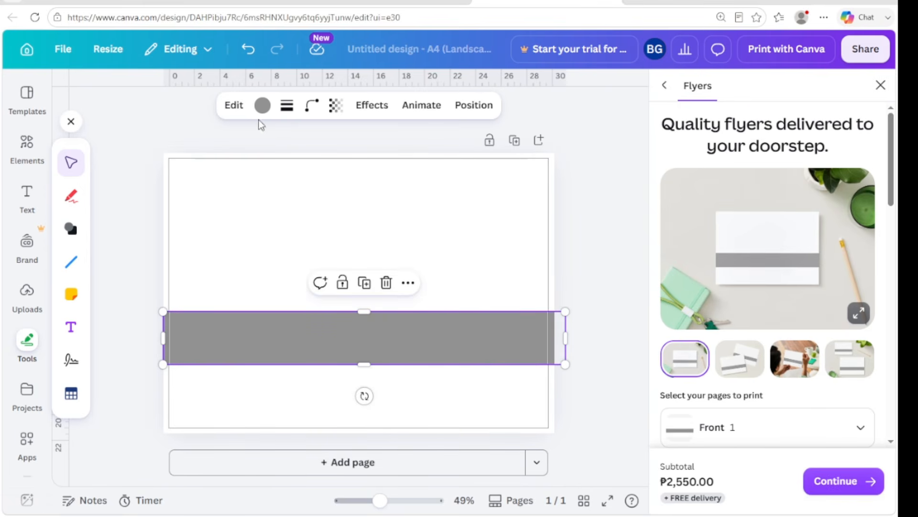
- Recolor the horizontal band to the bright red from the default solid colors
left_click(262, 105)
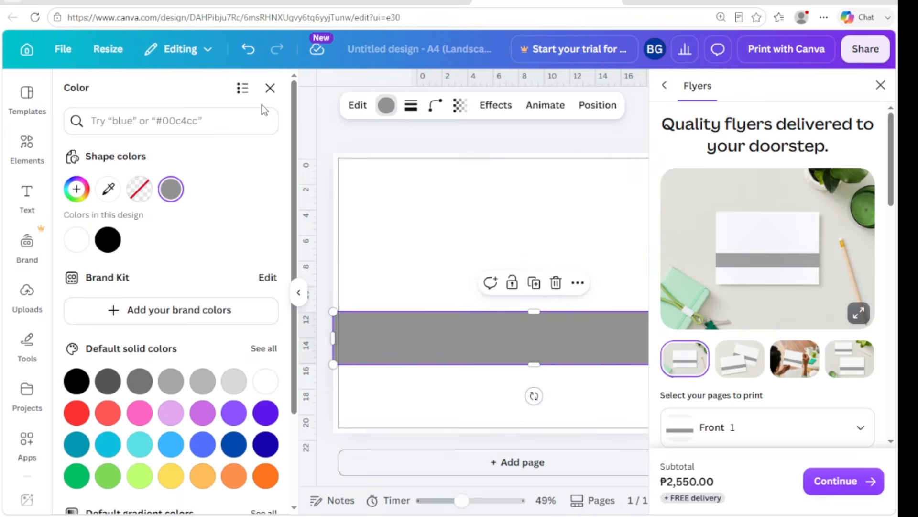
scroll(162, 474, "down", 2)
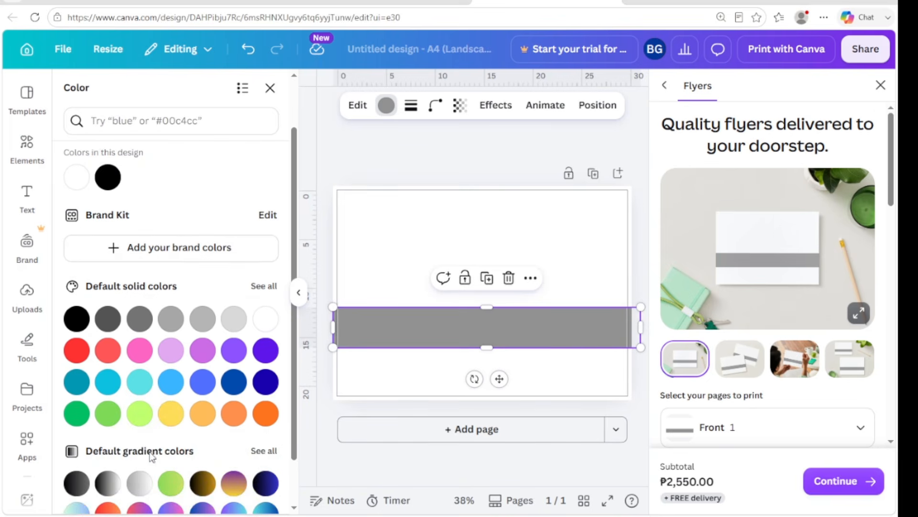
left_click(77, 351)
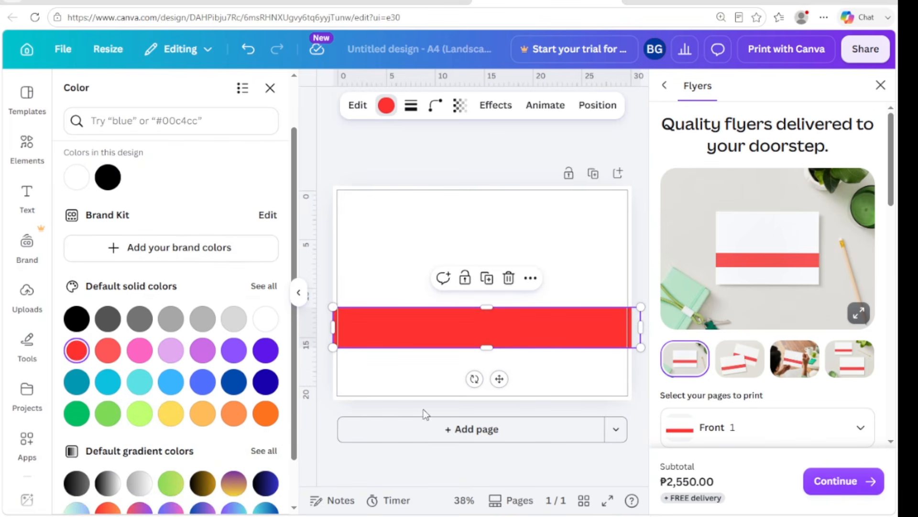
left_click(526, 233)
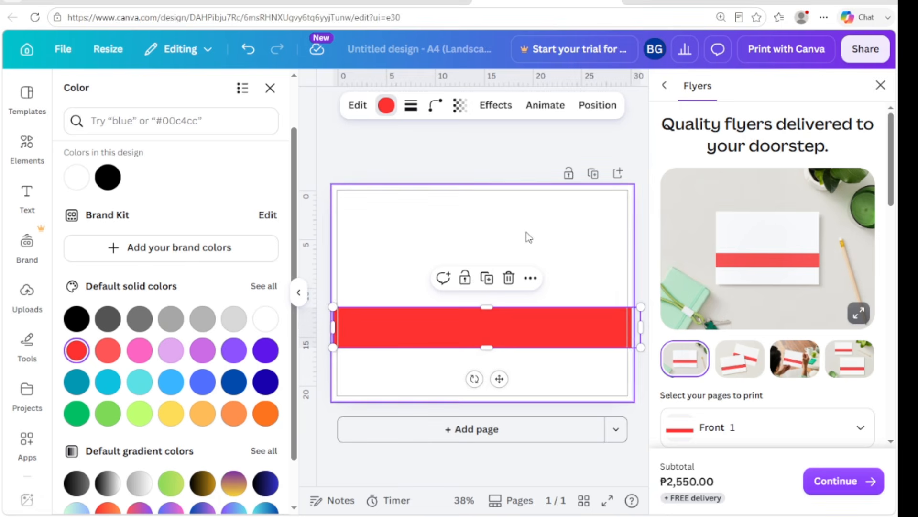
- Duplicate the red band and place the copy directly below the original, leaving a thin white gap between them
left_click(512, 332)
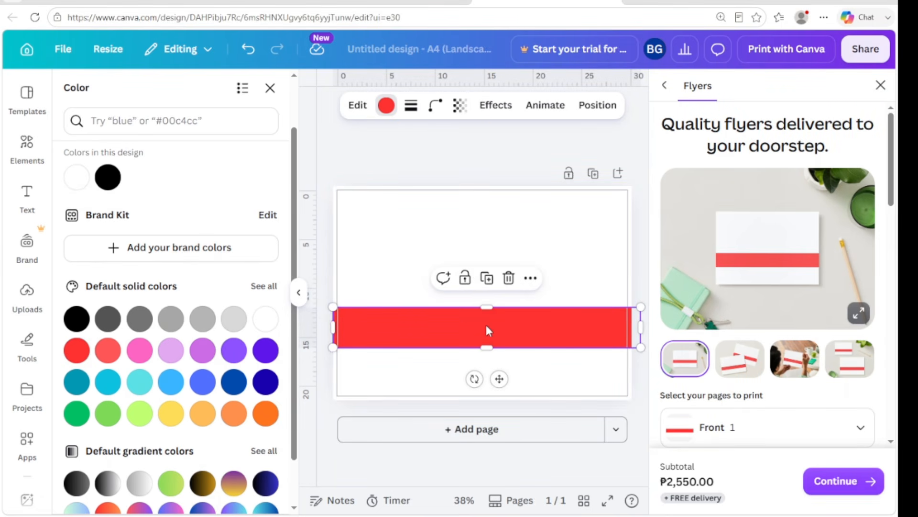
key("ctrl+d")
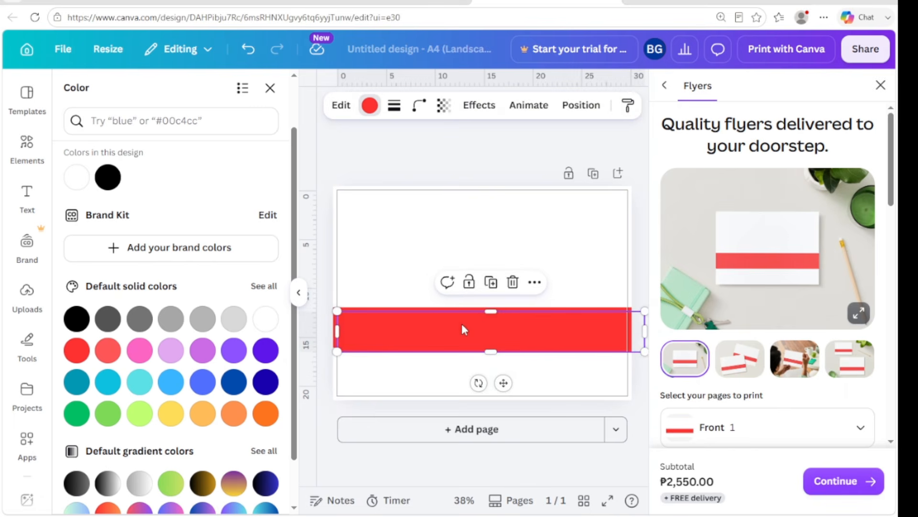
left_click_drag(462, 324, 455, 363)
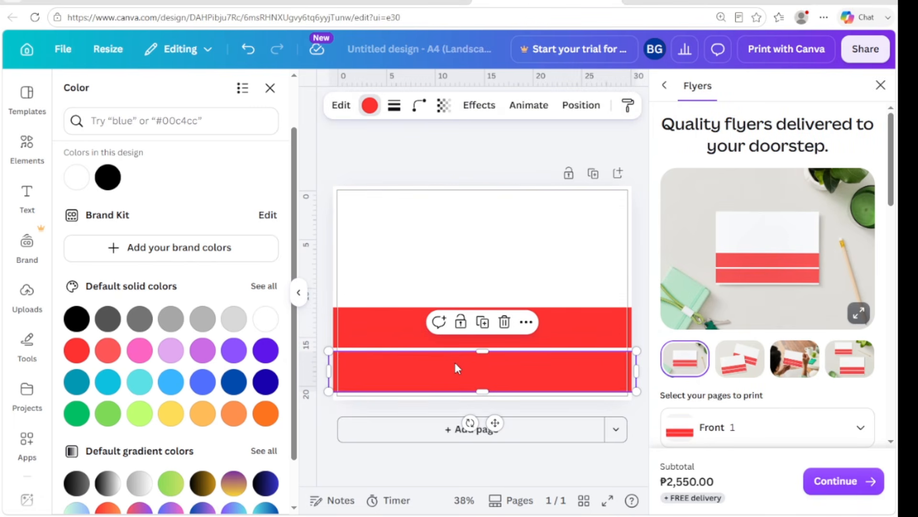
left_click_drag(578, 321, 579, 323)
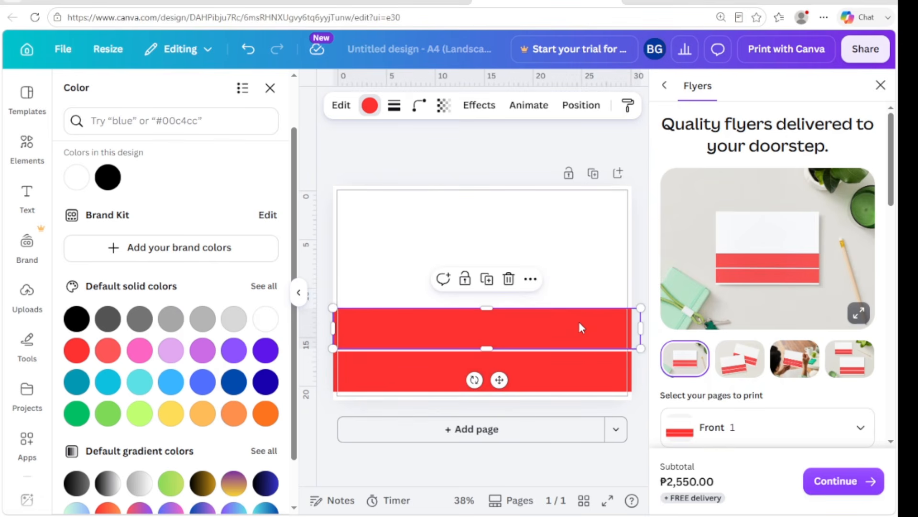
left_click(586, 246)
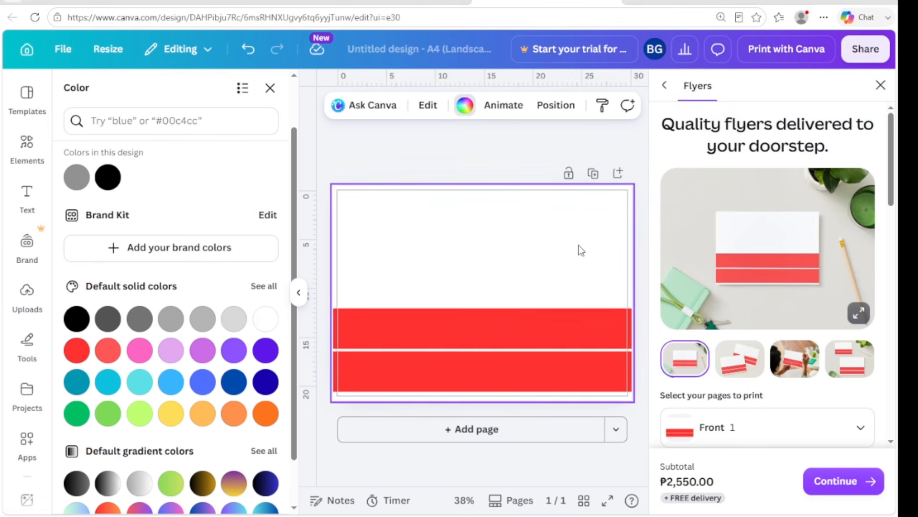
left_click(524, 377)
left_click(585, 329)
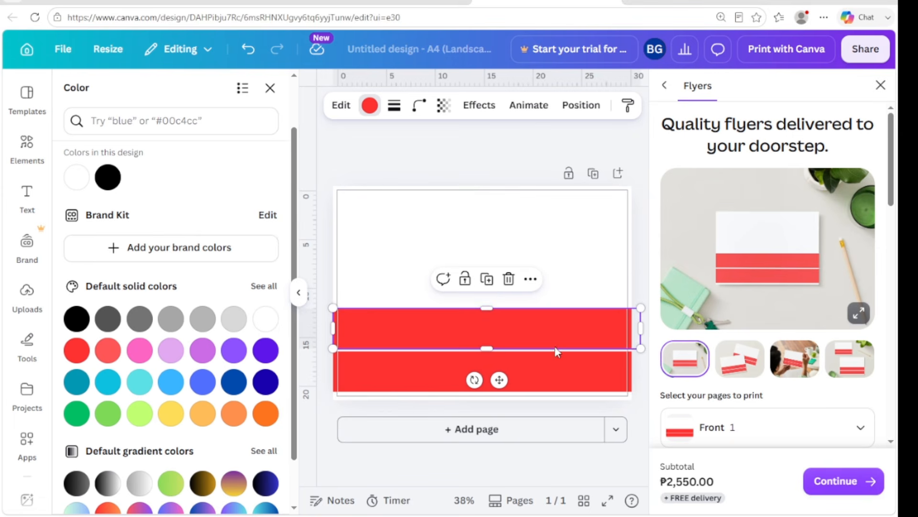
left_click(563, 368)
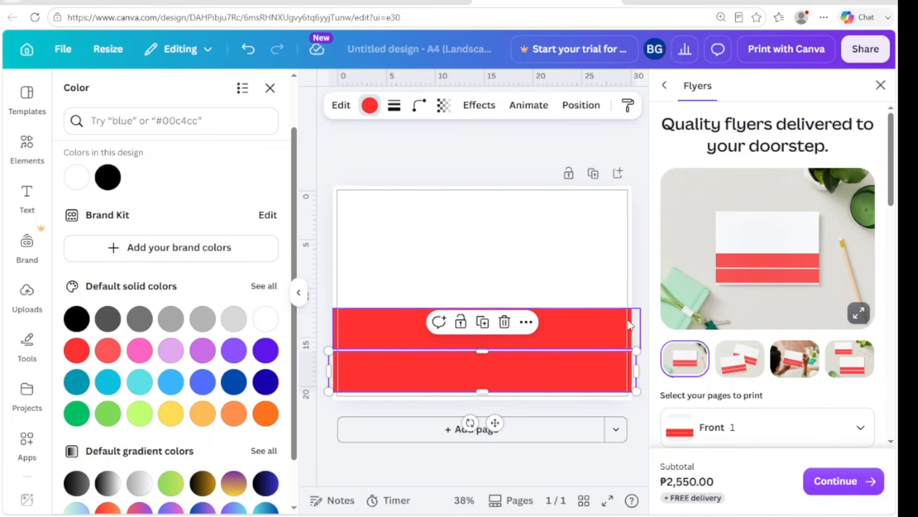
left_click(461, 278)
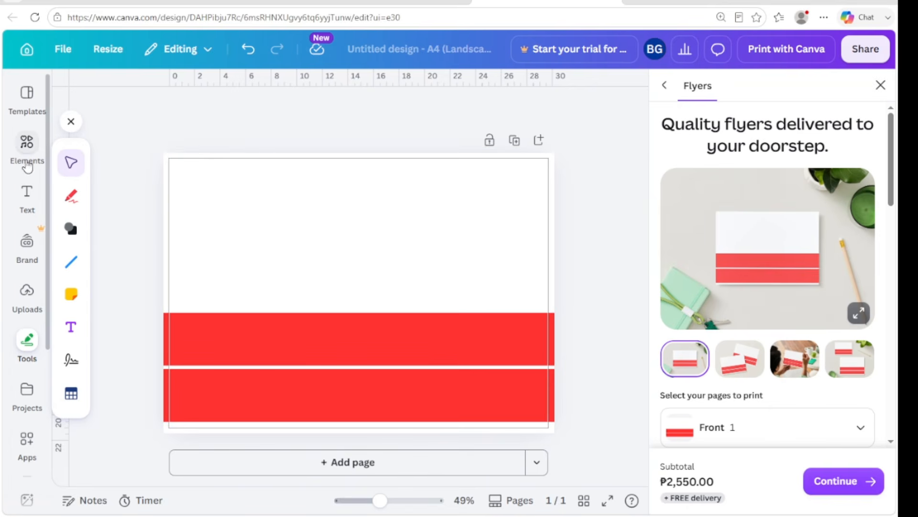
- Search the elements library for "go foods"
left_click(29, 163)
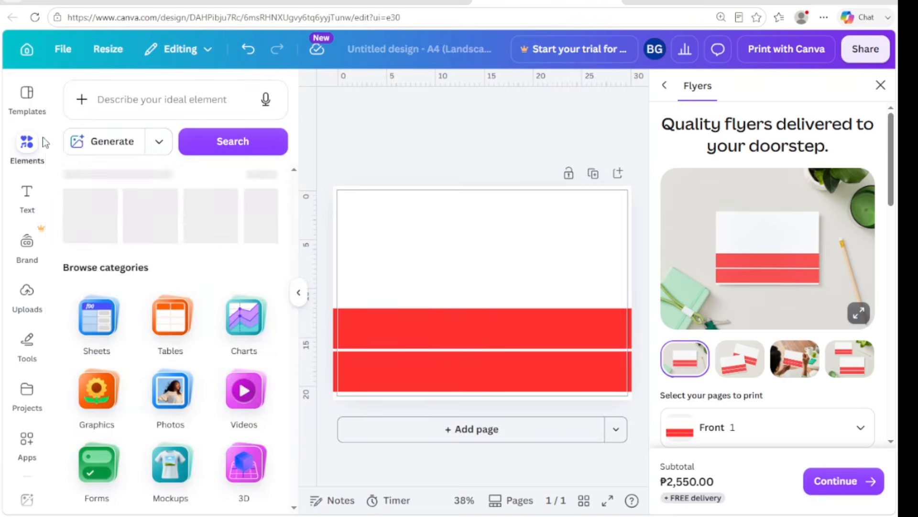
left_click(123, 100)
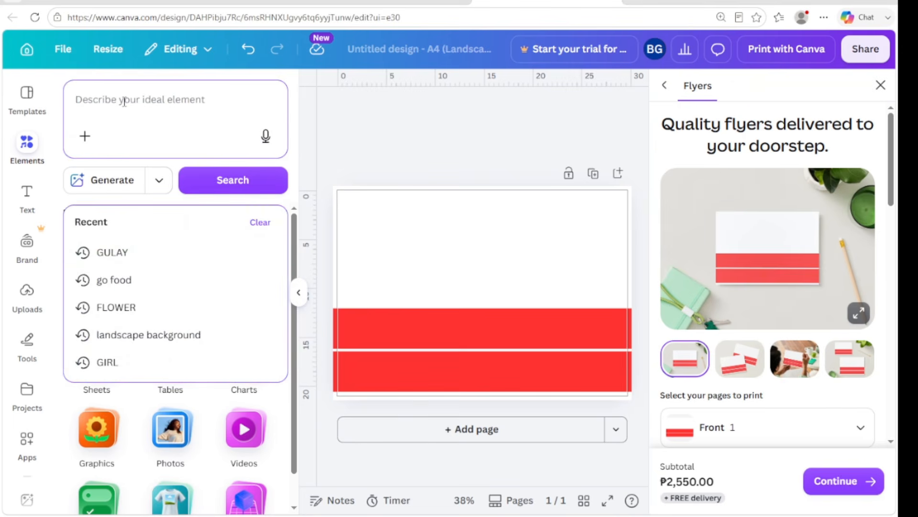
type("g")
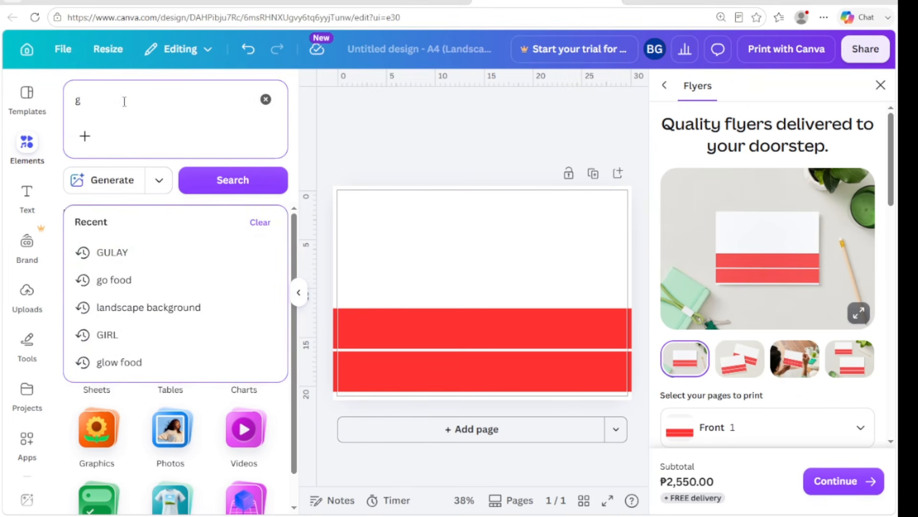
type("o ")
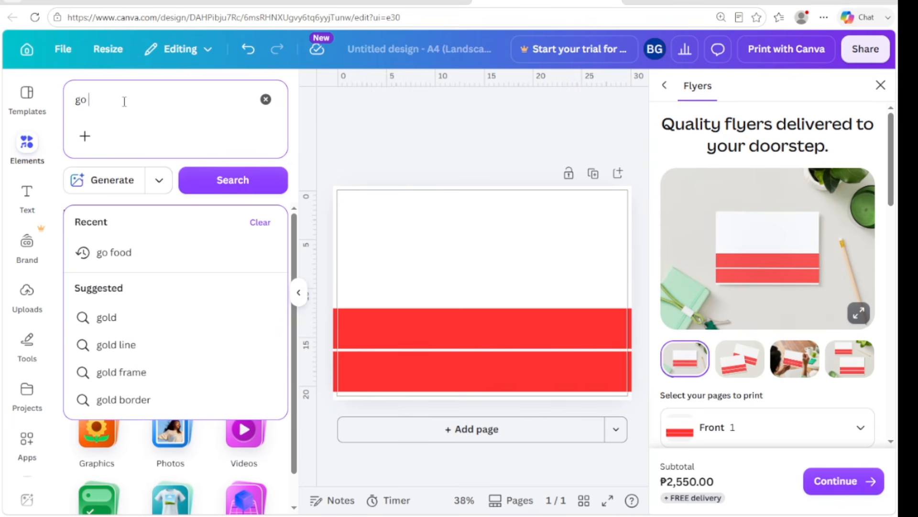
type("foods")
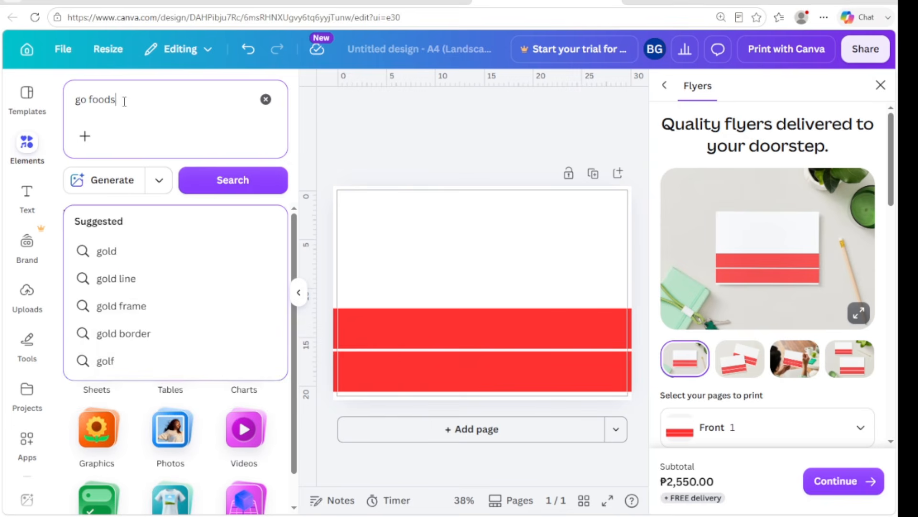
key("Return")
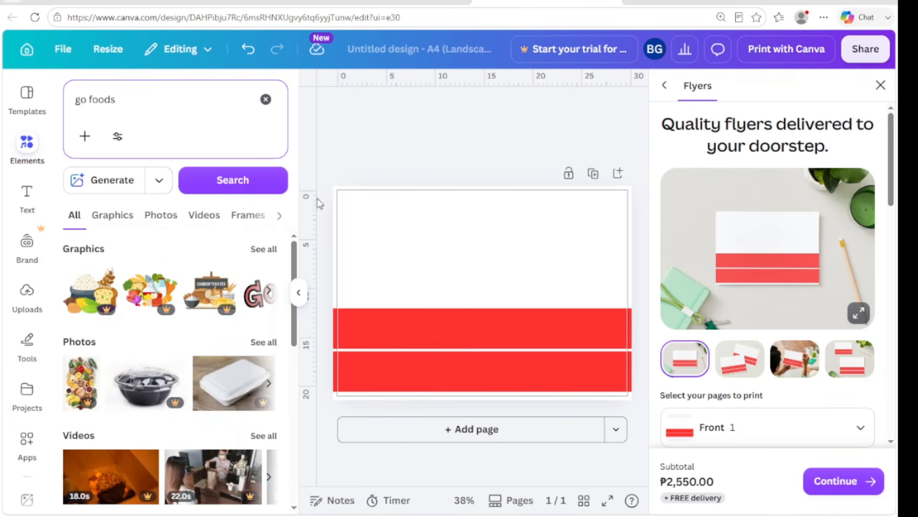
- Browse all graphics results and add the free fruit basket illustration with the pineapple to the page
left_click(267, 256)
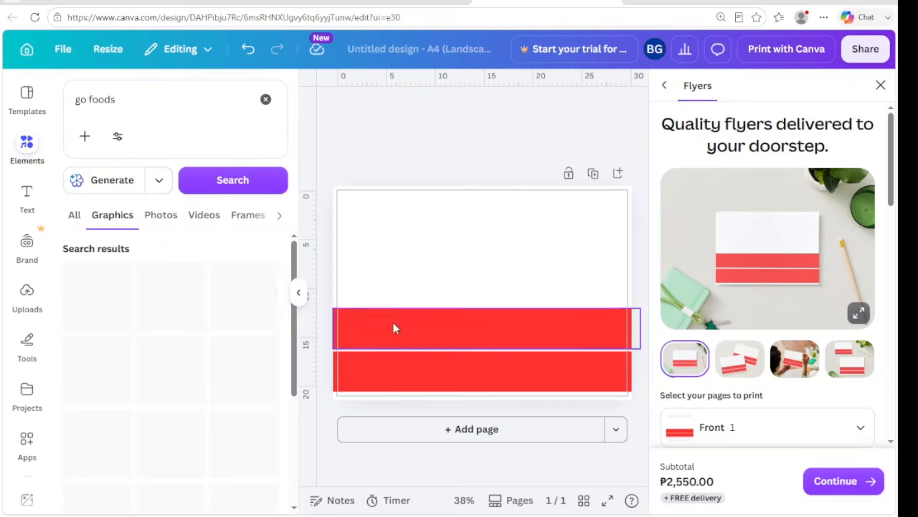
scroll(154, 366, "down", 2)
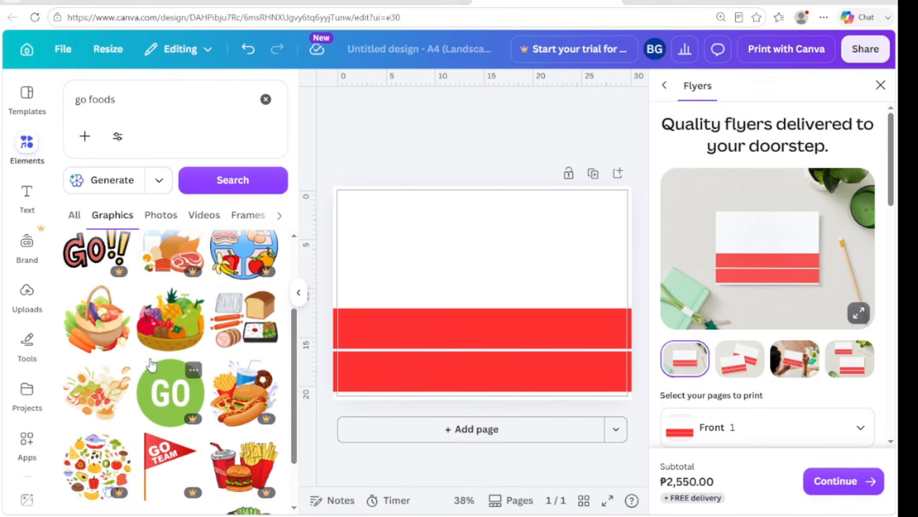
scroll(162, 323, "up", 2)
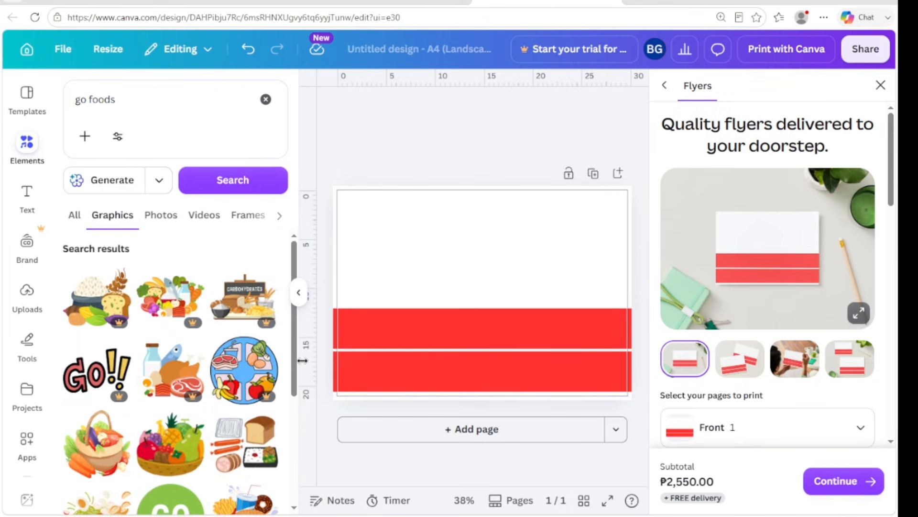
mouse_move(181, 330)
scroll(223, 356, "down", 2)
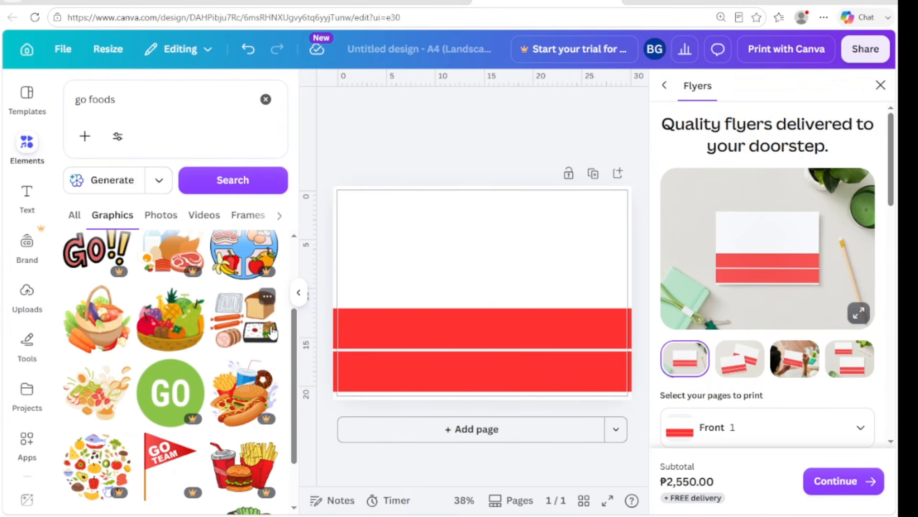
left_click(182, 345)
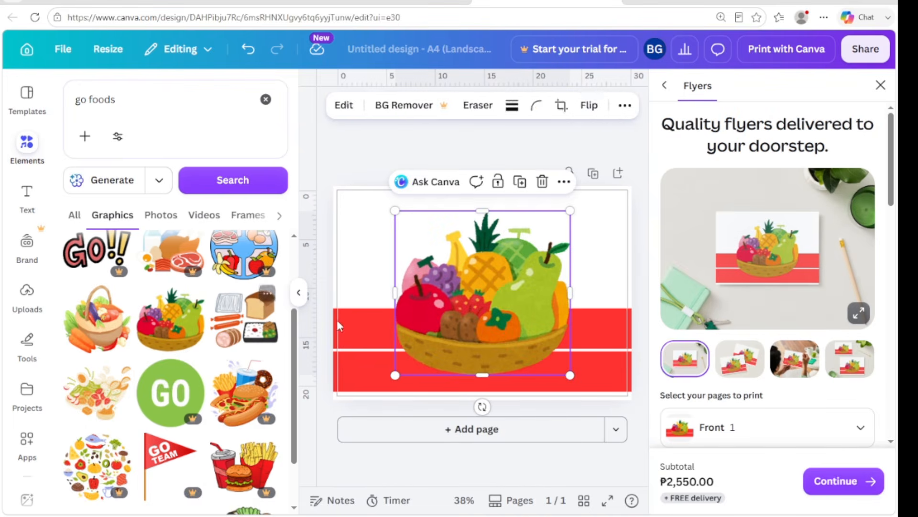
- Move the fruit basket up so its base overlaps only the upper red band, and shrink it to fit inside the page
left_click_drag(500, 292, 494, 243)
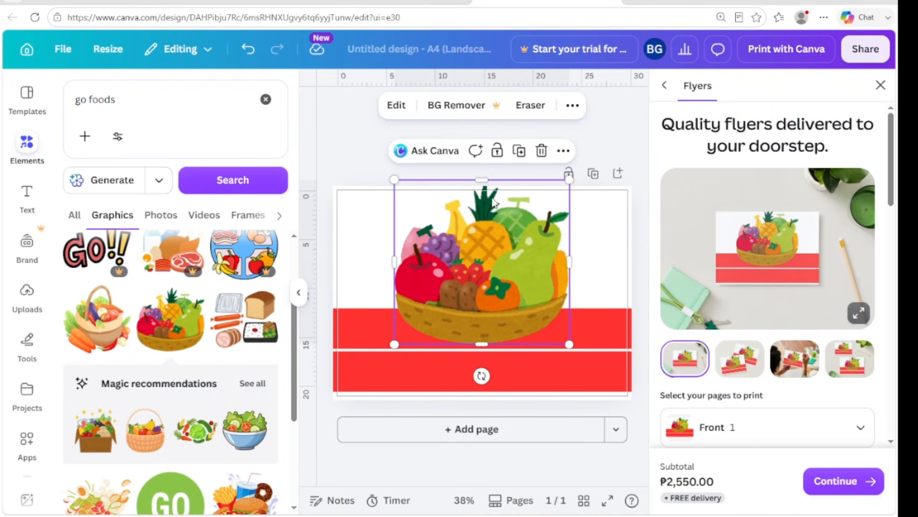
left_click_drag(569, 177, 563, 185)
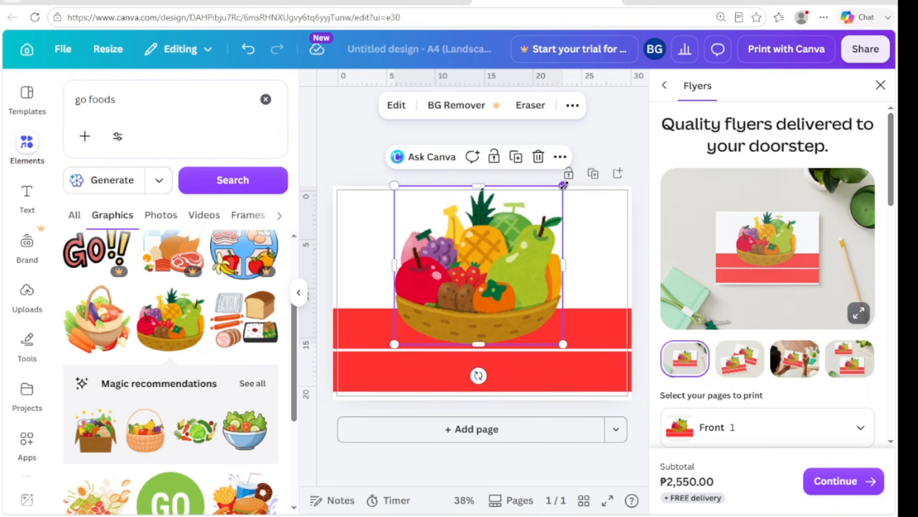
left_click_drag(563, 185, 545, 199)
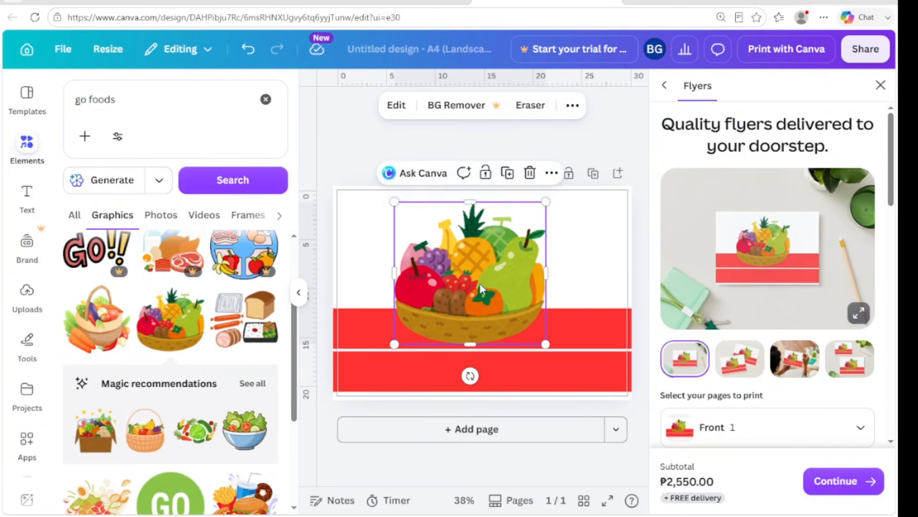
- Move the fruit basket slightly so it is centred horizontally on the page, above the lower red band
left_click_drag(483, 288, 487, 282)
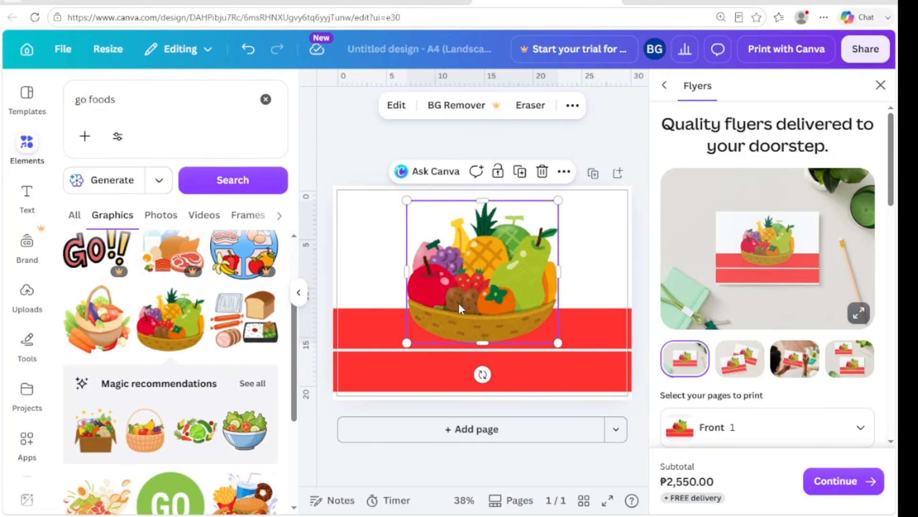
left_click(376, 245)
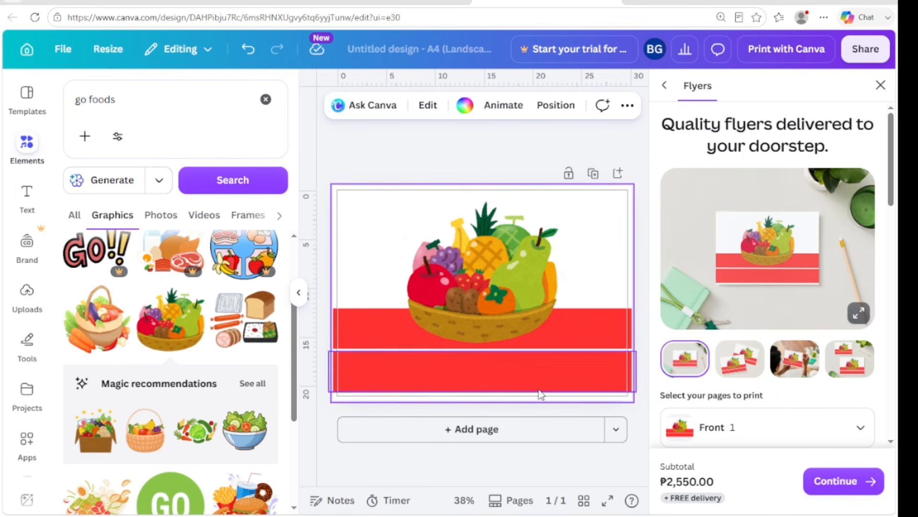
- Add a heading text box to the page reading "Nutrition Month"
left_click(27, 194)
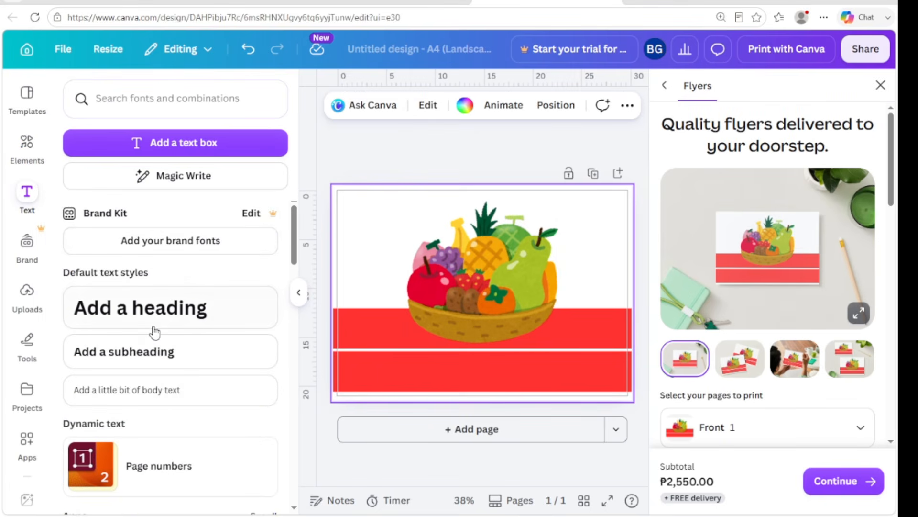
left_click(134, 308)
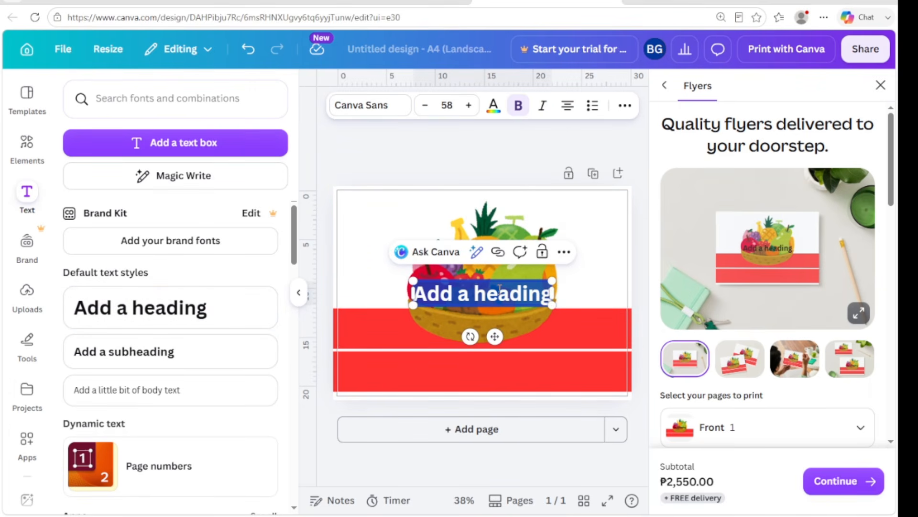
type("n")
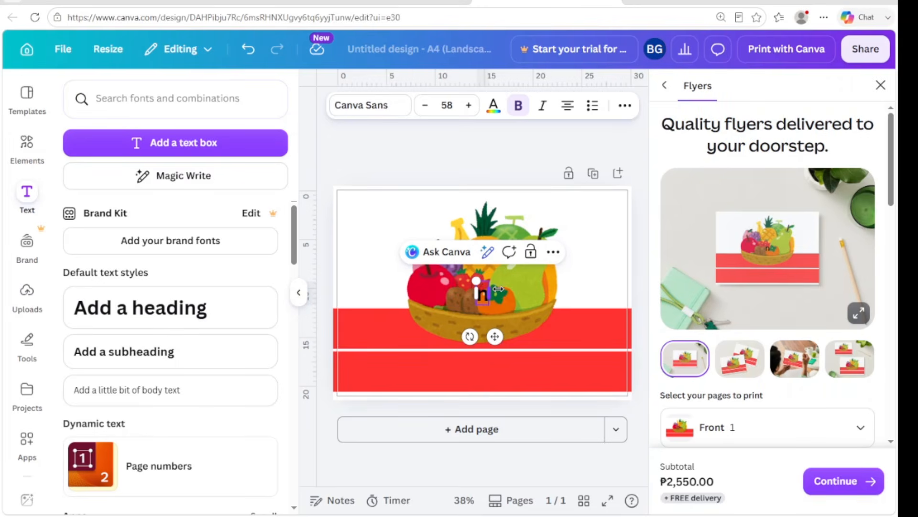
key("BackSpace")
type("Nutri")
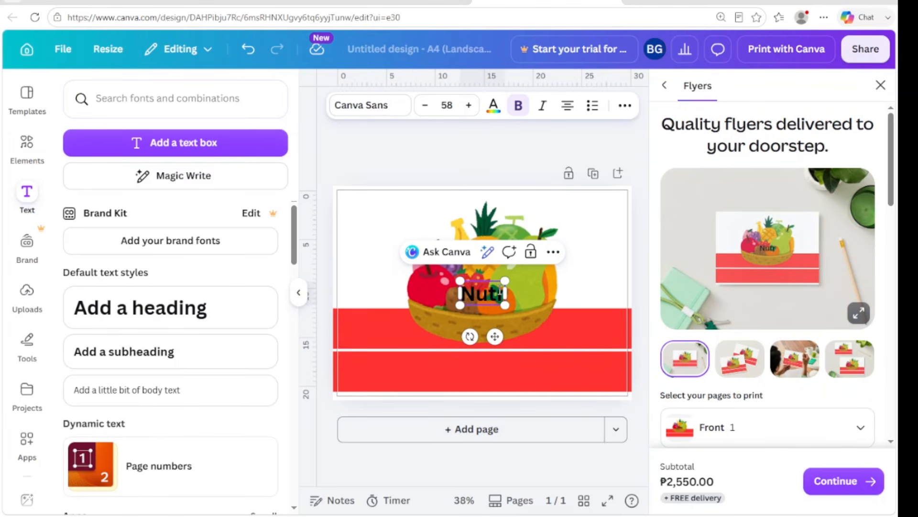
type("tion M")
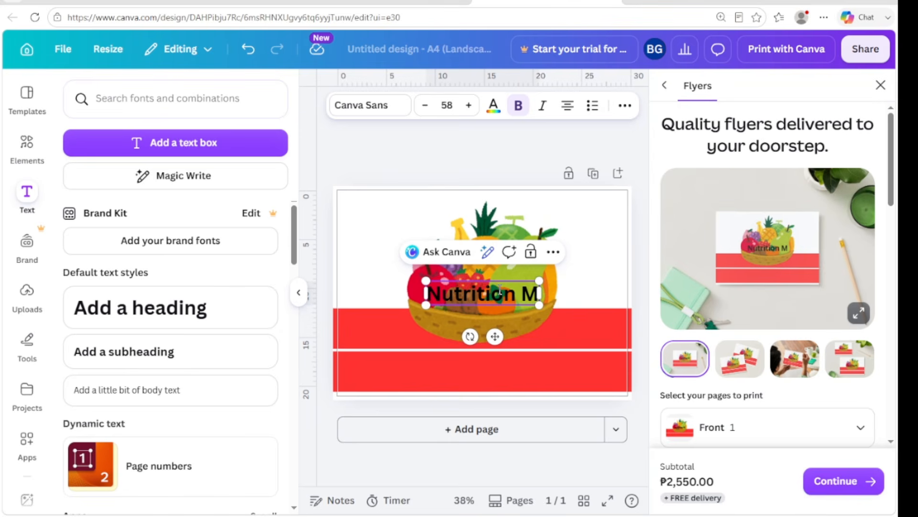
type("onth")
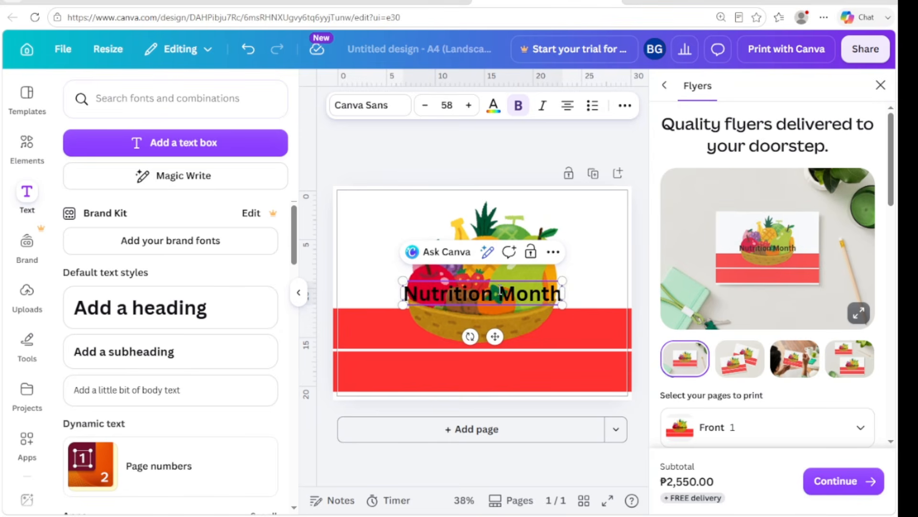
- Enlarge the Nutrition Month heading to about size 94.7 and place it over the upper red band, across the basket's base
left_click(502, 317)
left_click(463, 311)
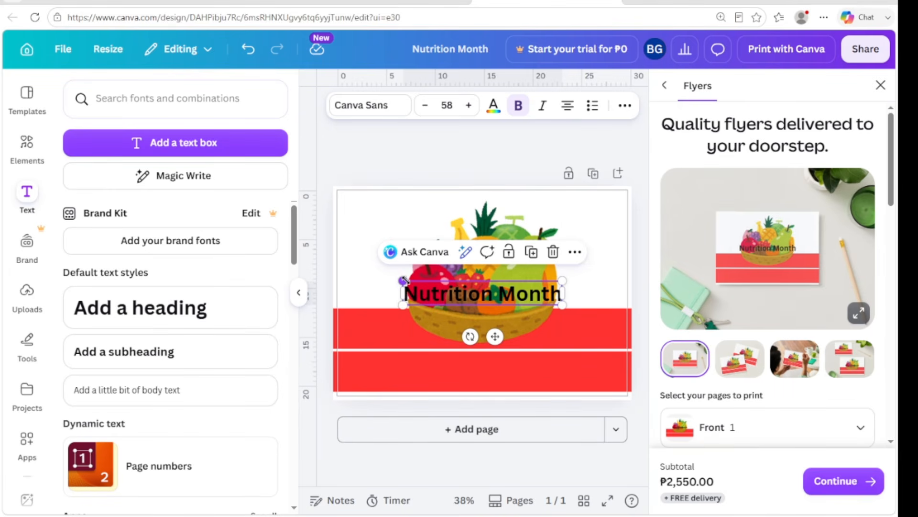
left_click_drag(403, 279, 341, 272)
left_click_drag(561, 303, 602, 311)
left_click_drag(485, 293, 500, 324)
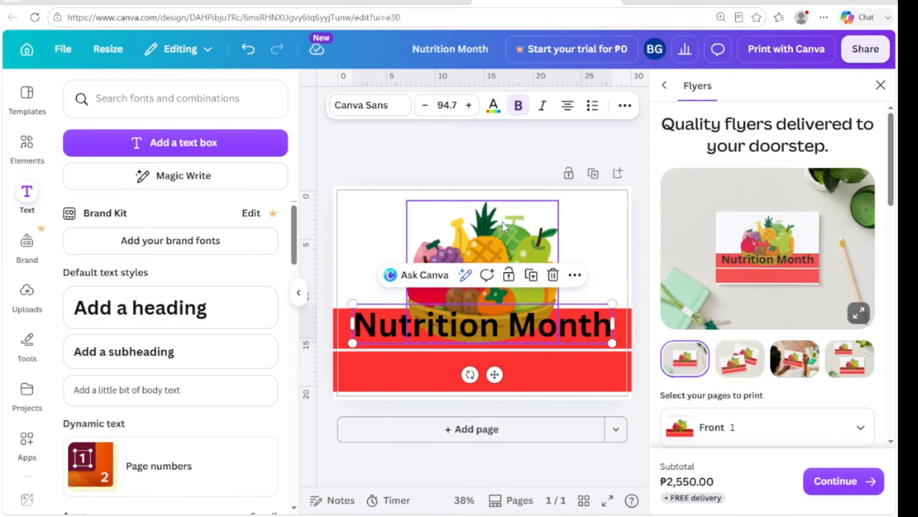
left_click(593, 234)
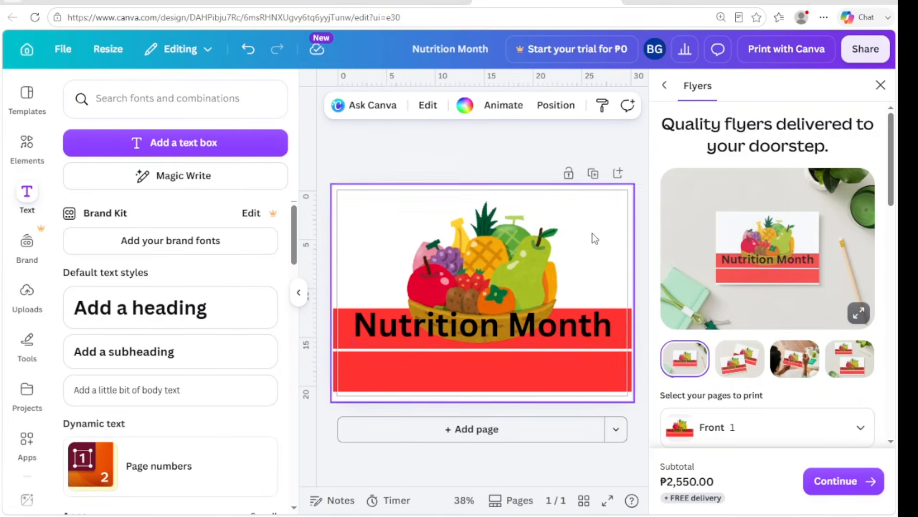
- Apply the Outline effect to the Nutrition Month heading with thickness 118 and a light gray color
left_click(513, 274)
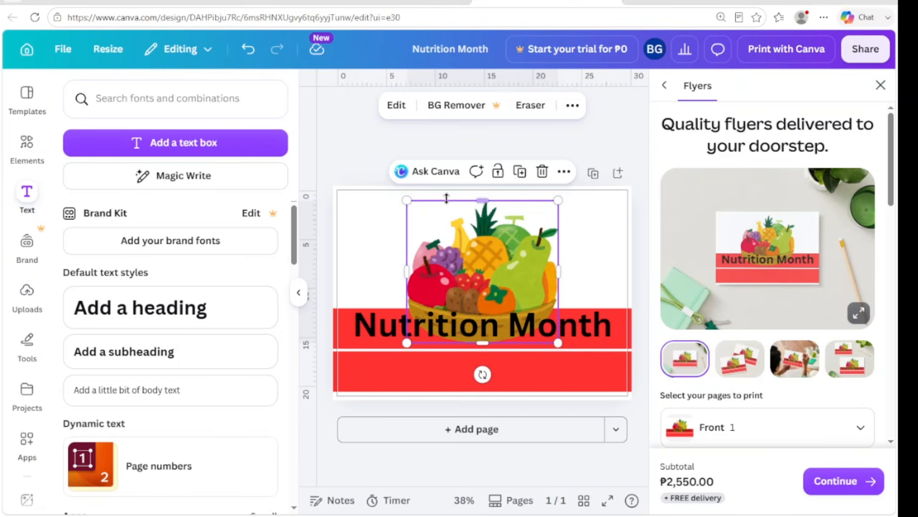
left_click(504, 330)
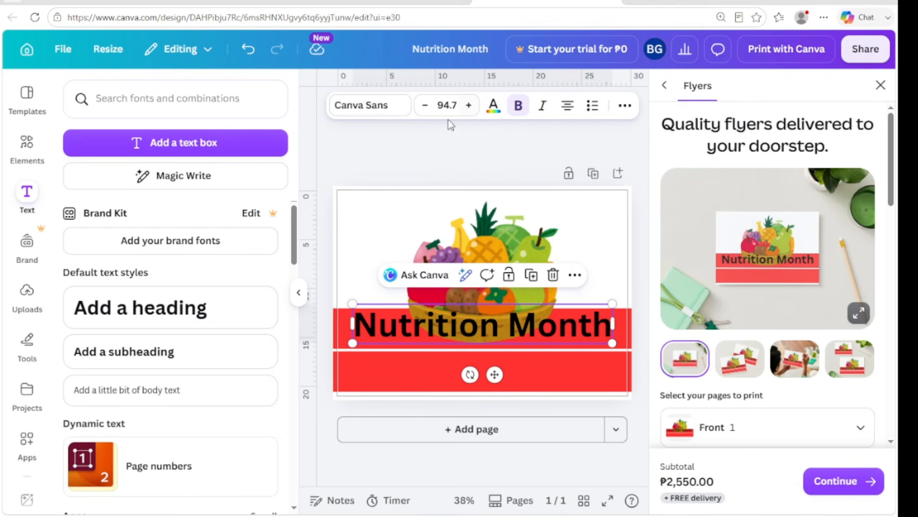
left_click(624, 108)
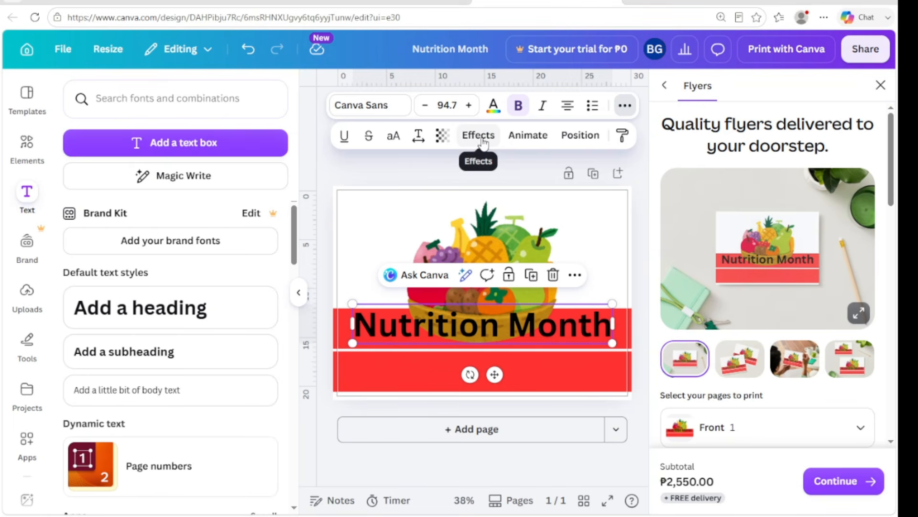
left_click(480, 136)
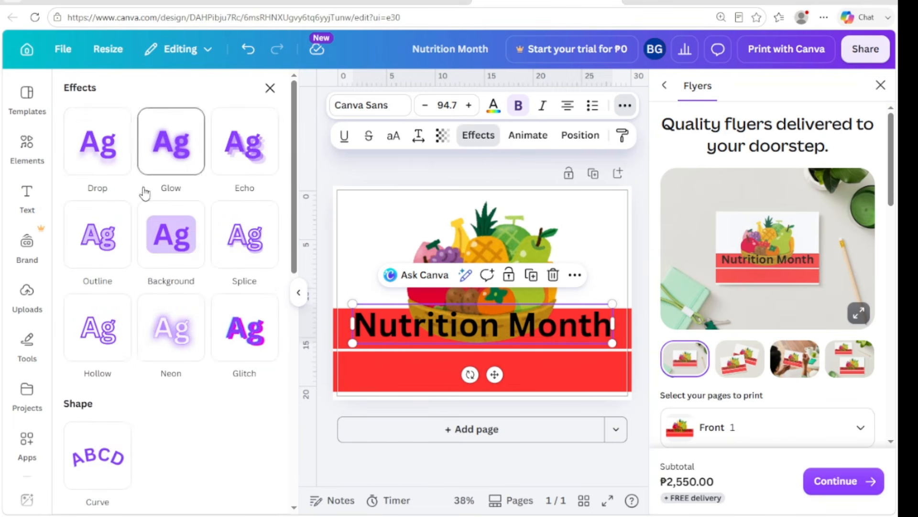
left_click(109, 234)
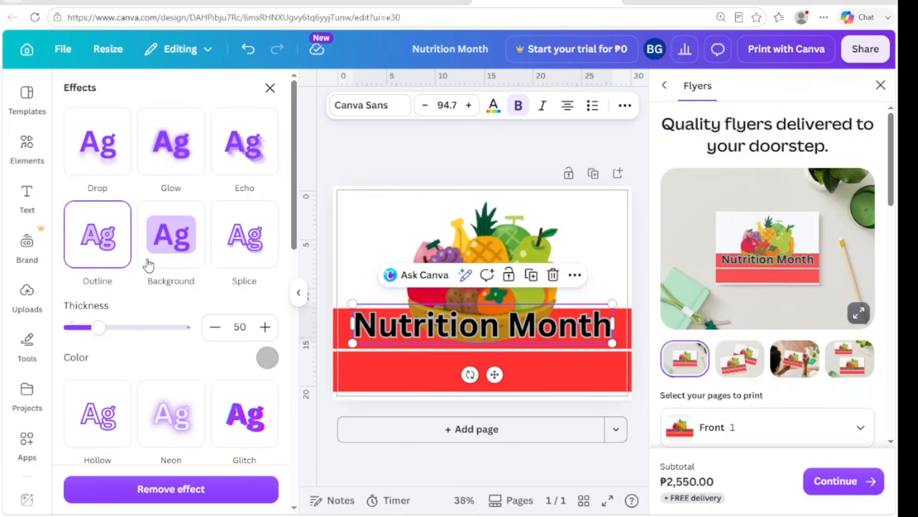
left_click_drag(100, 330, 137, 330)
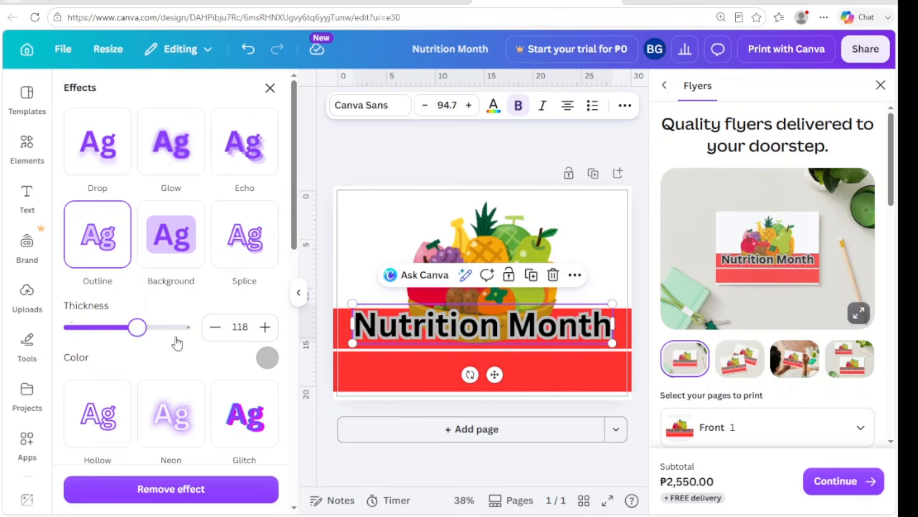
left_click(266, 359)
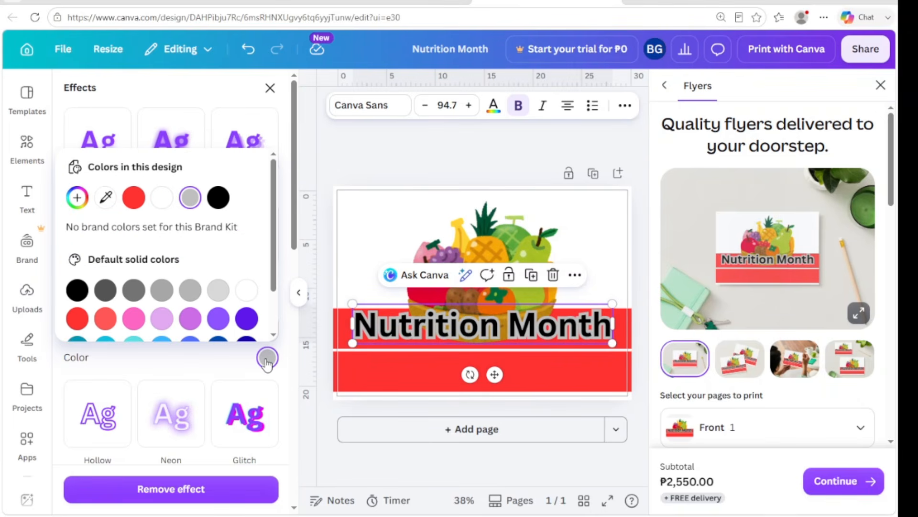
left_click(225, 291)
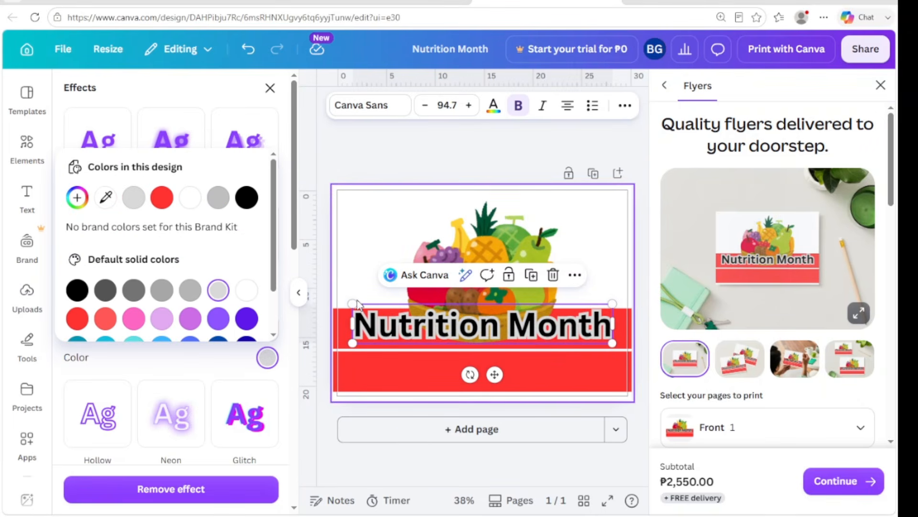
left_click(606, 210)
- Shrink the Nutrition Month heading slightly to about size 92.7 and set its font to Fredoka
left_click(553, 331)
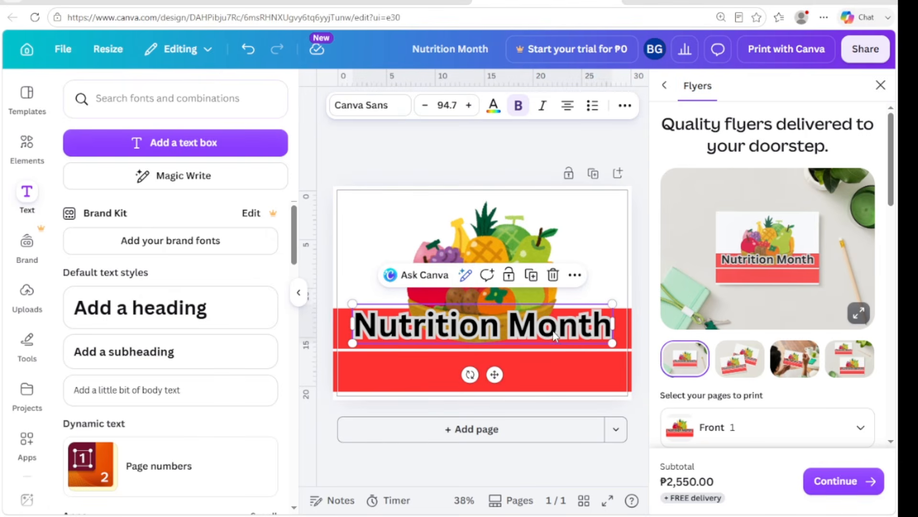
left_click_drag(350, 300, 358, 304)
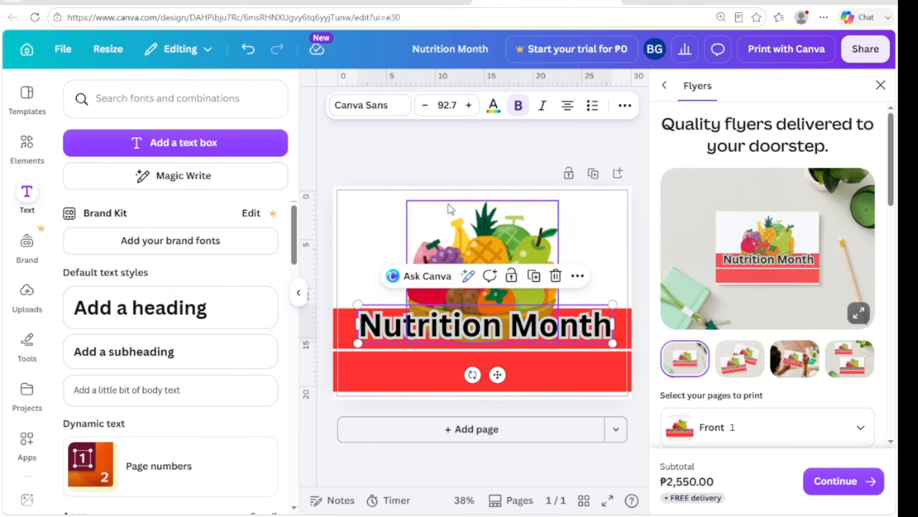
left_click(378, 106)
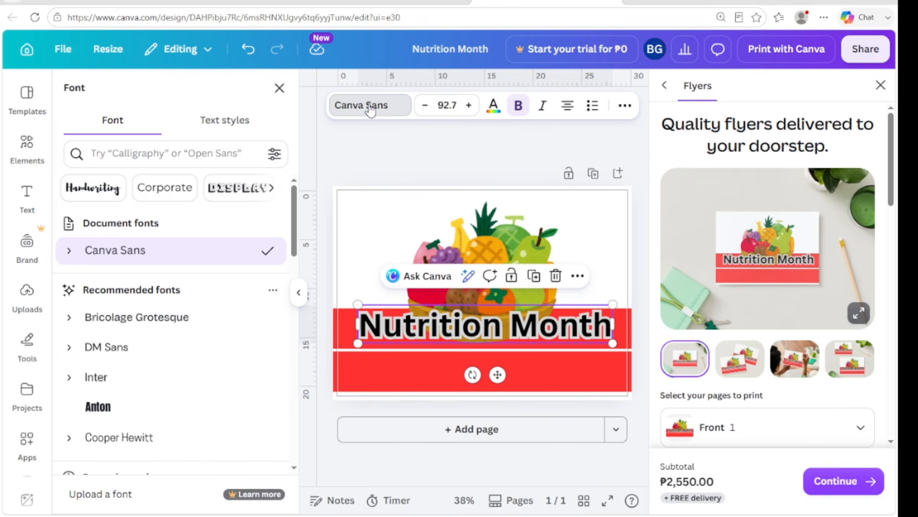
left_click(370, 108)
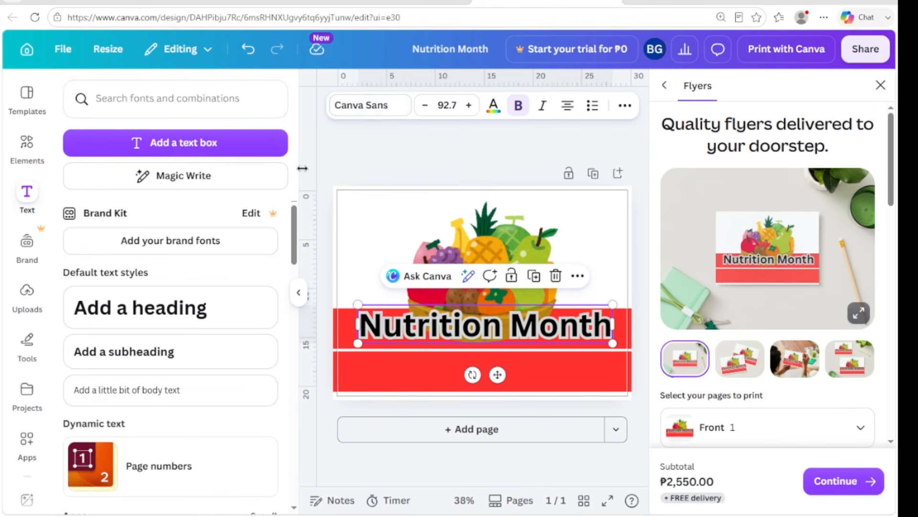
left_click(370, 111)
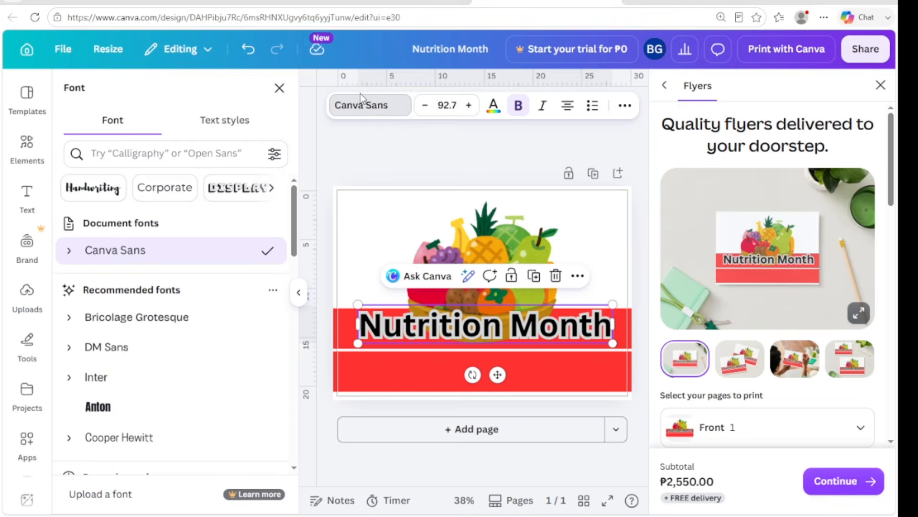
left_click(358, 107)
left_click(361, 109)
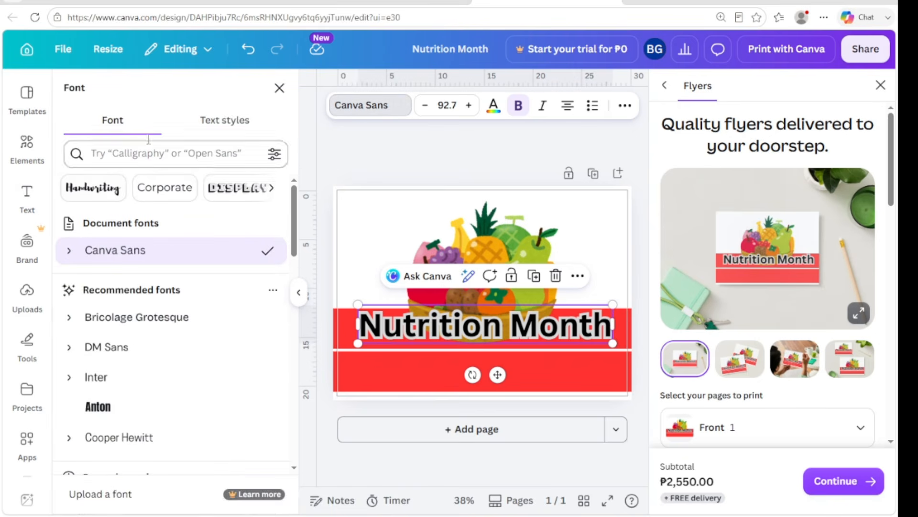
scroll(158, 272, "down", 5)
scroll(162, 263, "down", 3)
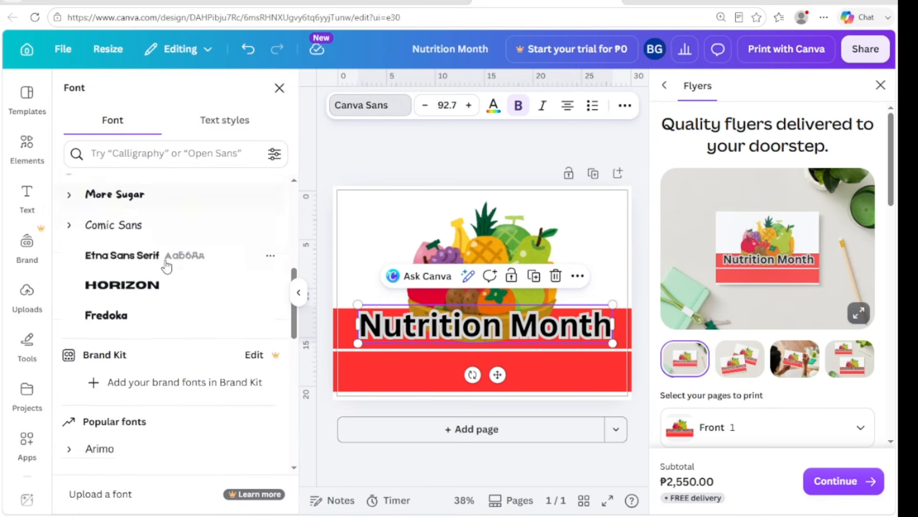
scroll(163, 263, "up", 2)
left_click(117, 313)
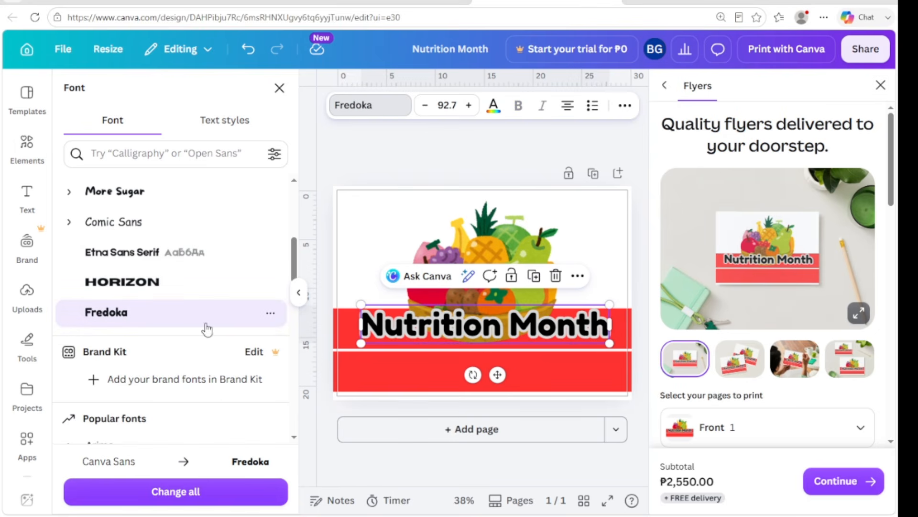
- Try Comic Sans and More Sugar on the heading, and set its font back to Fredoka
left_click(120, 228)
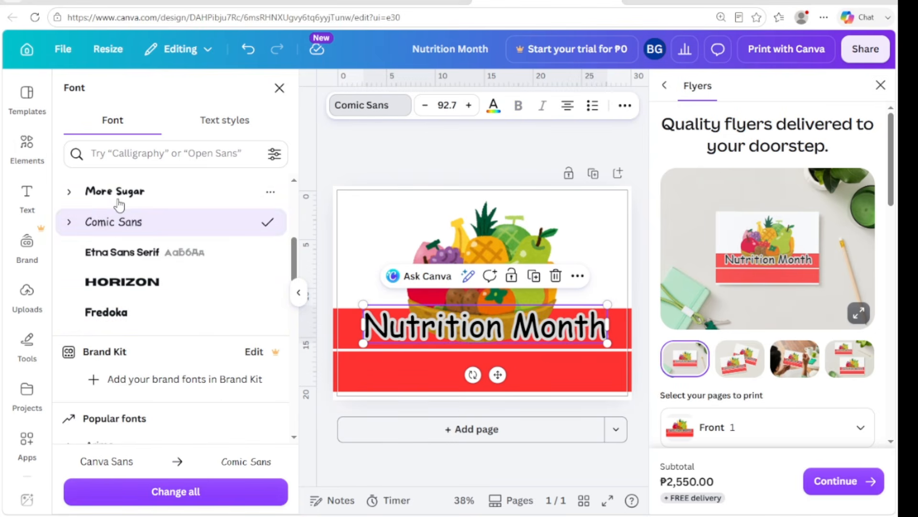
left_click(119, 202)
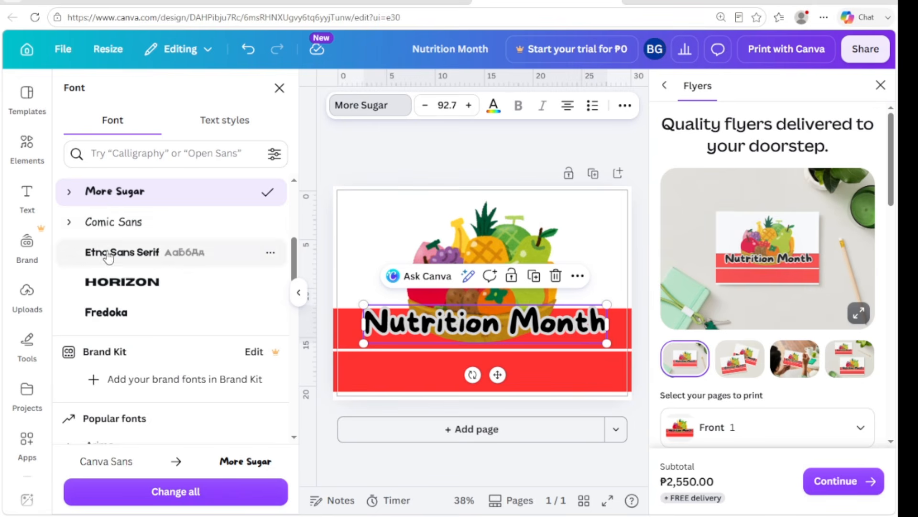
left_click(110, 318)
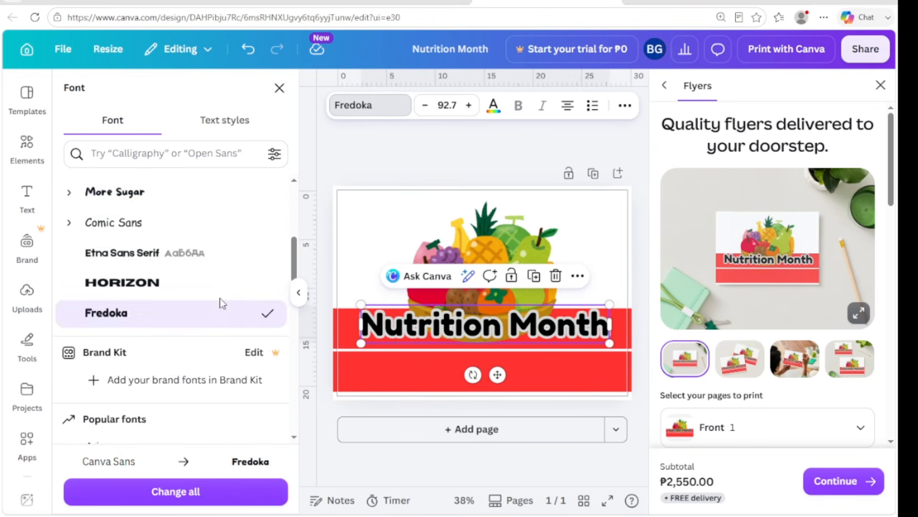
scroll(221, 303, "up", 4)
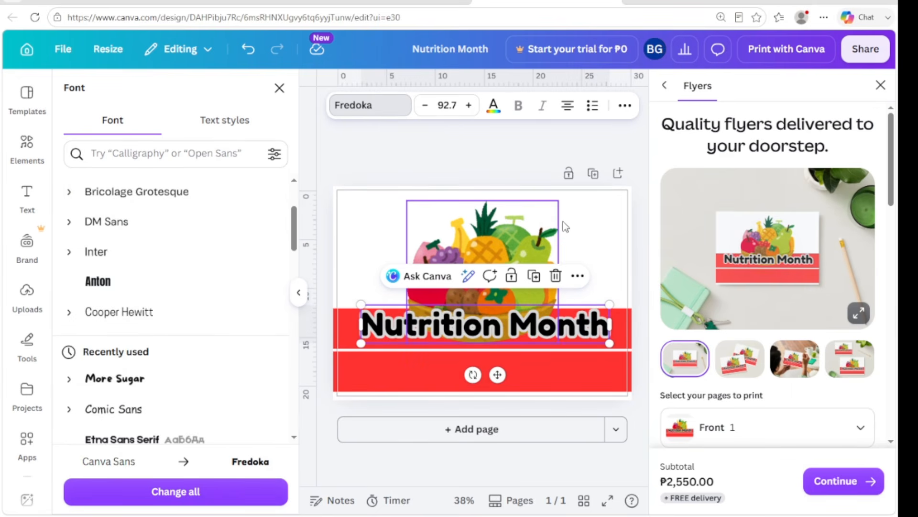
left_click(584, 218)
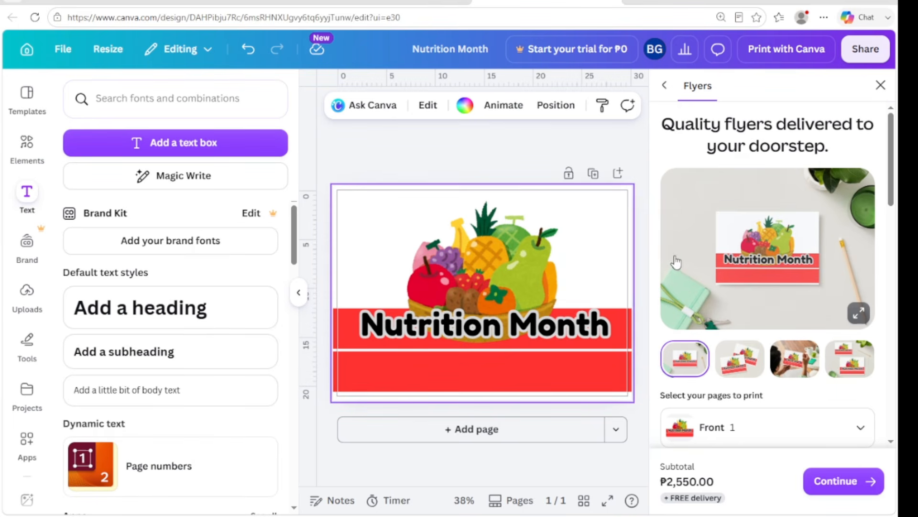
- Duplicate the finished page and delete the fruit basket from the copy
left_click(594, 211)
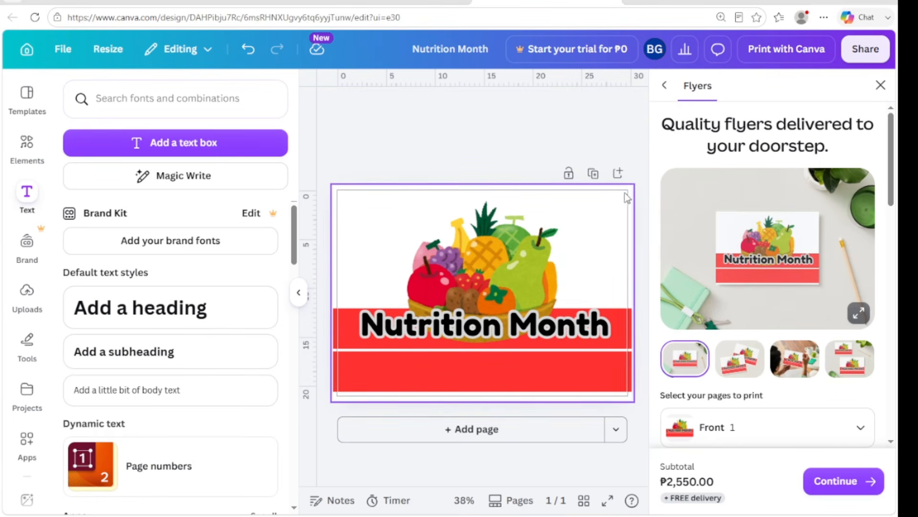
left_click(594, 173)
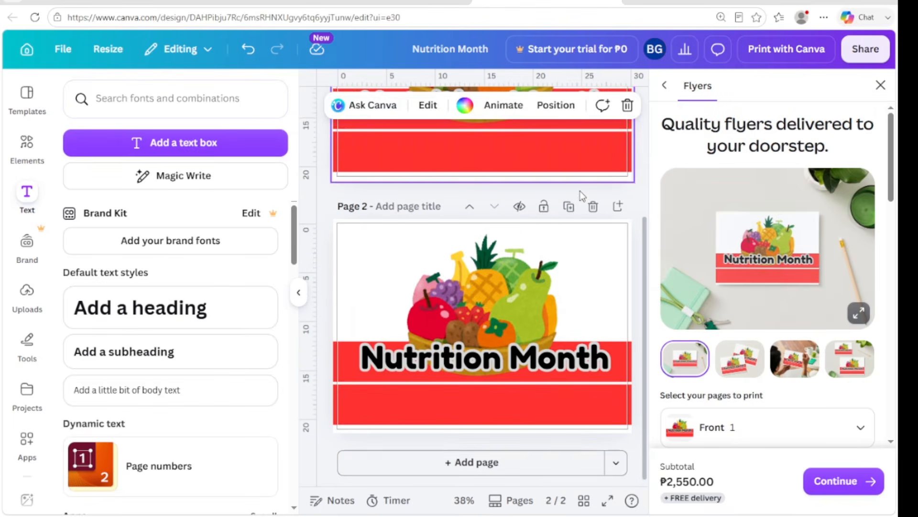
left_click(500, 297)
key("Delete")
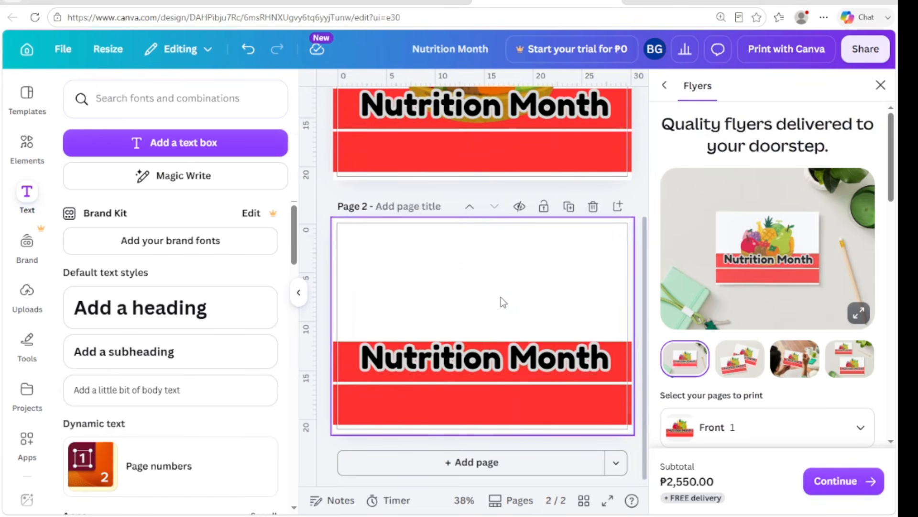
left_click(500, 296)
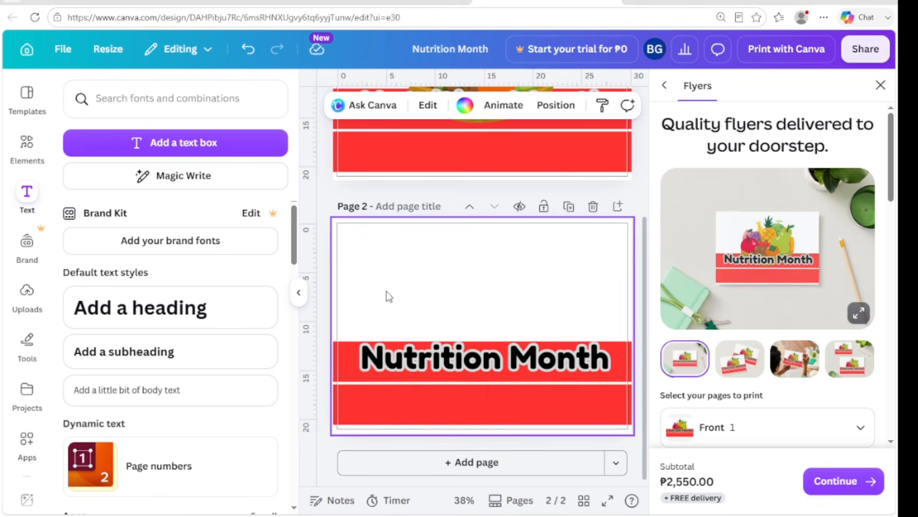
left_click(455, 309)
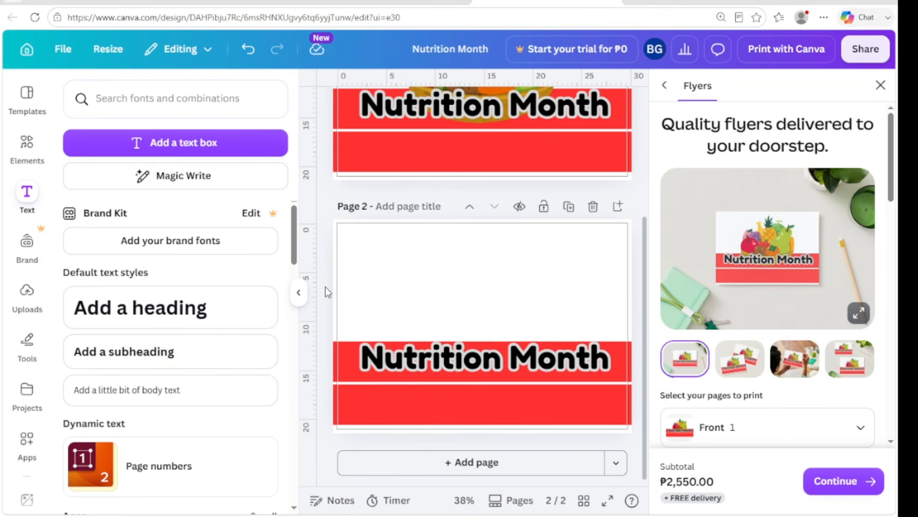
left_click(423, 294)
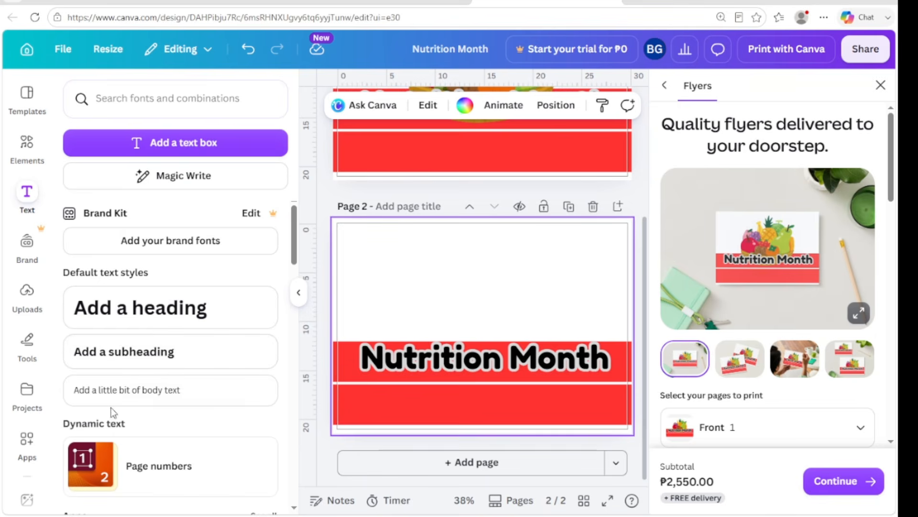
left_click(489, 292)
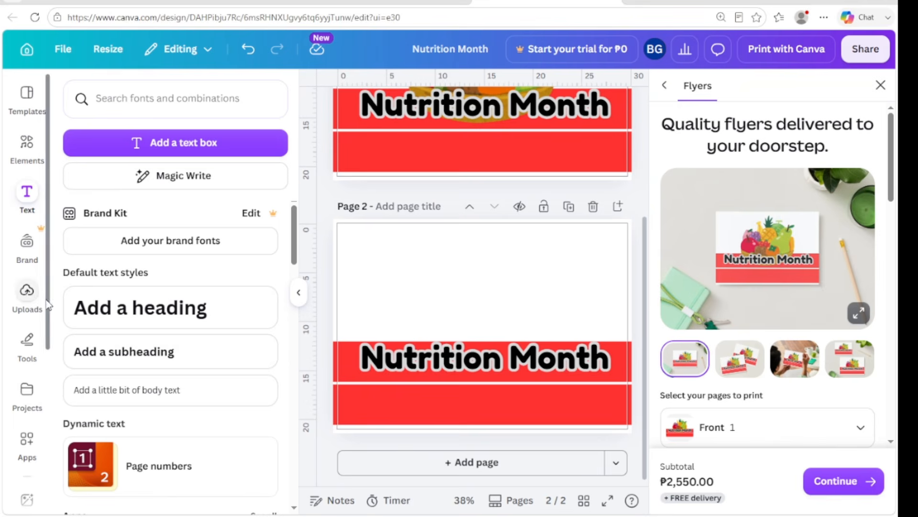
- Add the vegetable basket graphic from the go foods results to page 2, sized to fill the white area and centered behind the heading
left_click(27, 143)
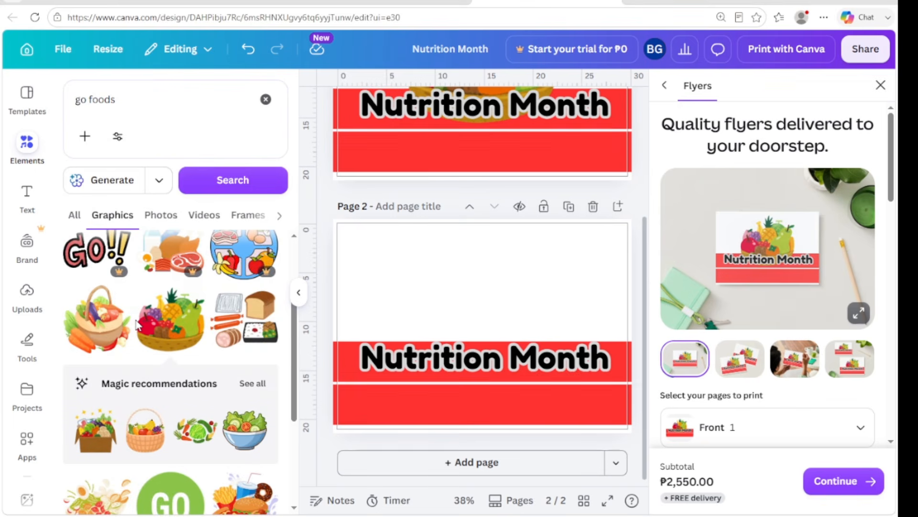
scroll(96, 311, "down", 1)
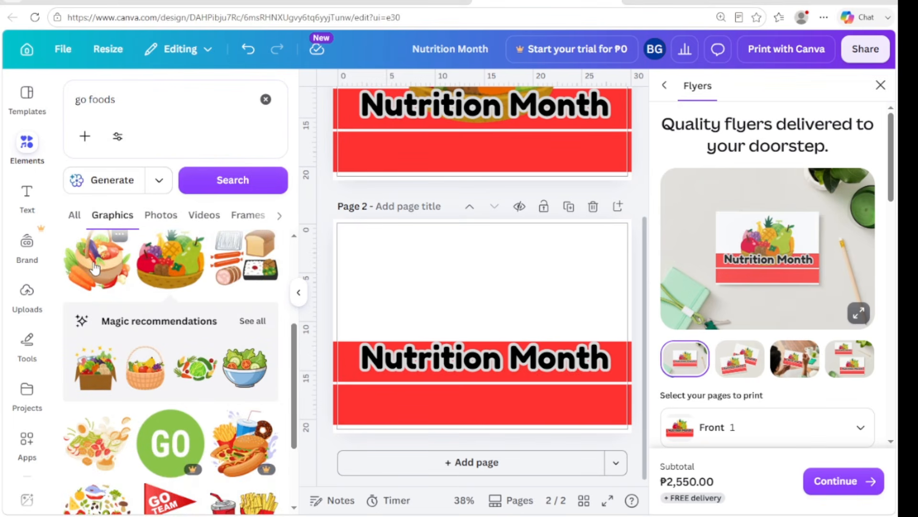
left_click_drag(506, 312, 506, 288)
left_click_drag(403, 218, 412, 228)
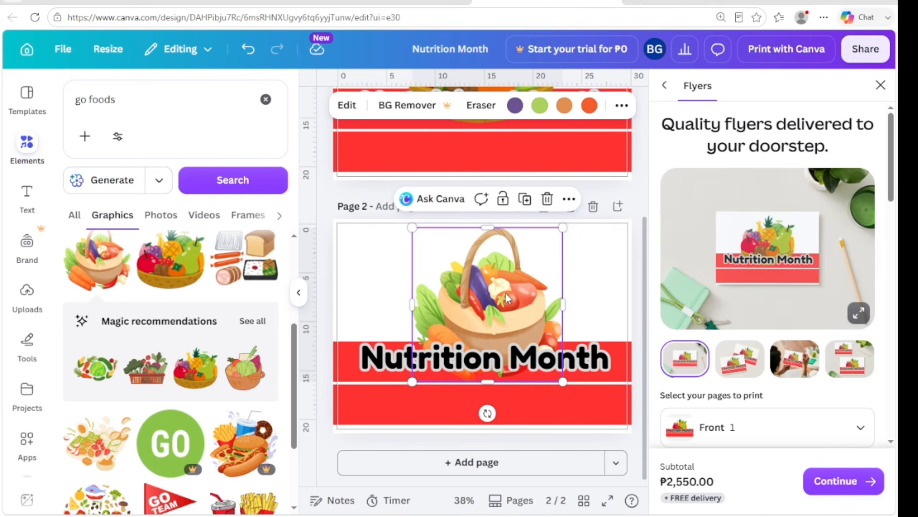
left_click_drag(503, 294, 503, 293)
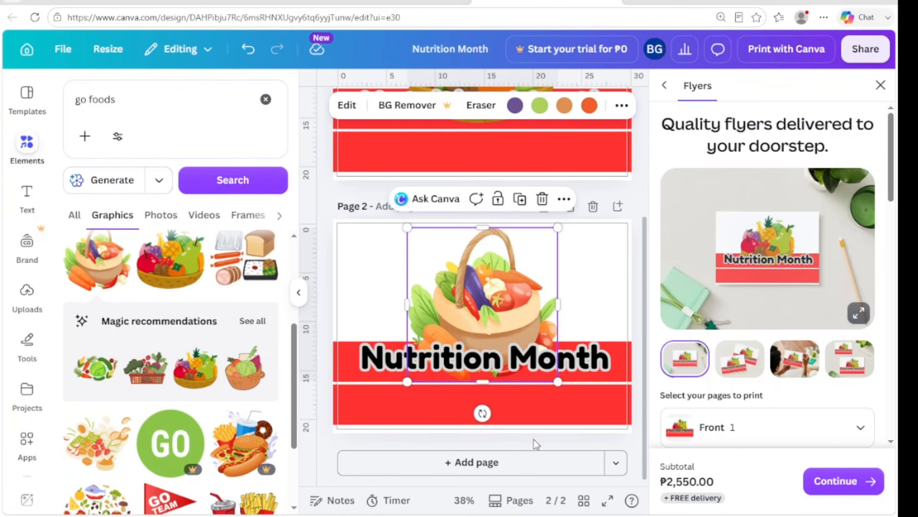
- Try Anton, Archivo Black and Gagalin on page 2's Nutrition Month heading, and set its font to Shrikhand
left_click(482, 346)
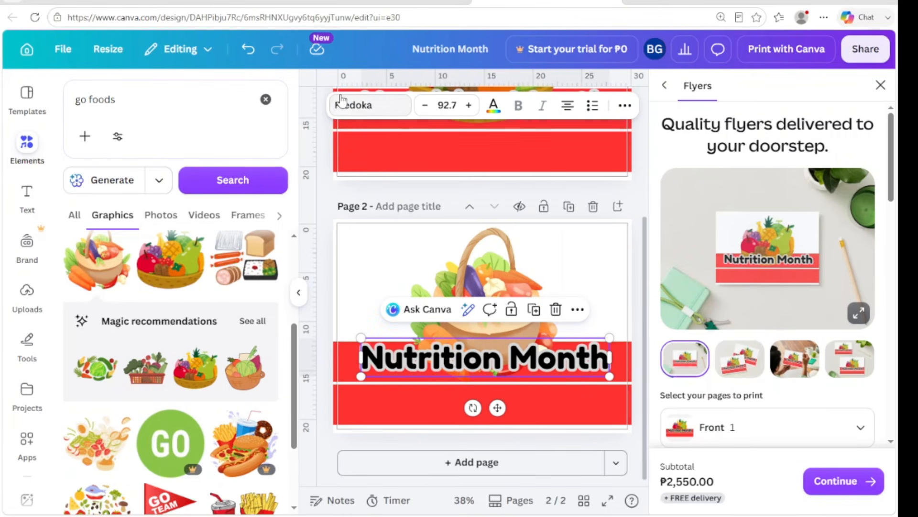
left_click(354, 105)
scroll(192, 287, "down", 10)
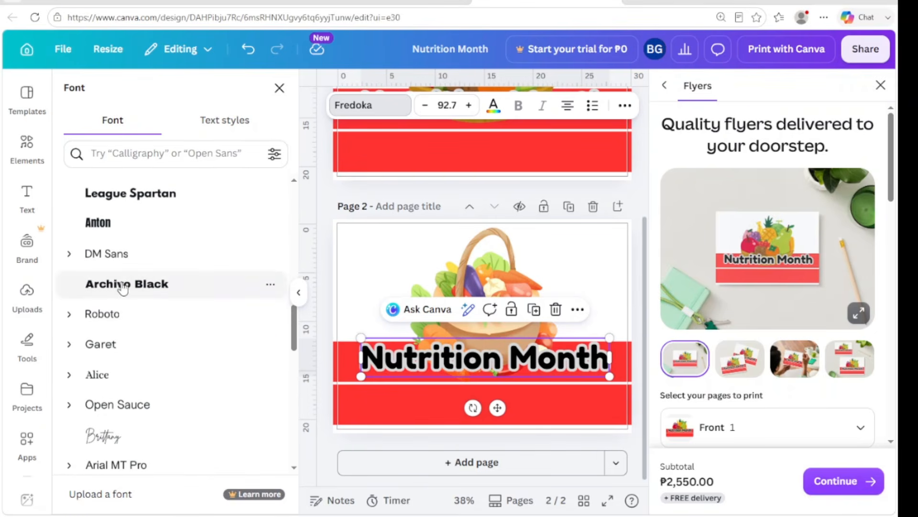
left_click(97, 228)
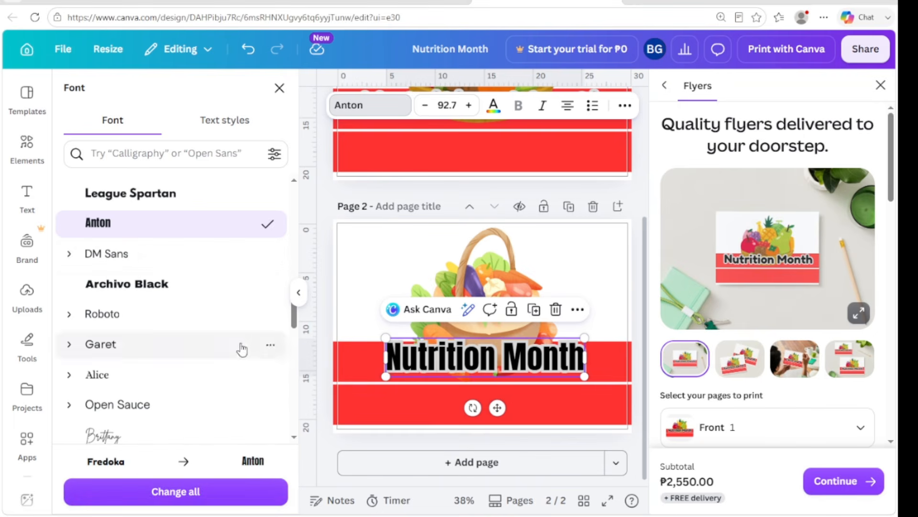
scroll(188, 353, "down", 2)
left_click(139, 221)
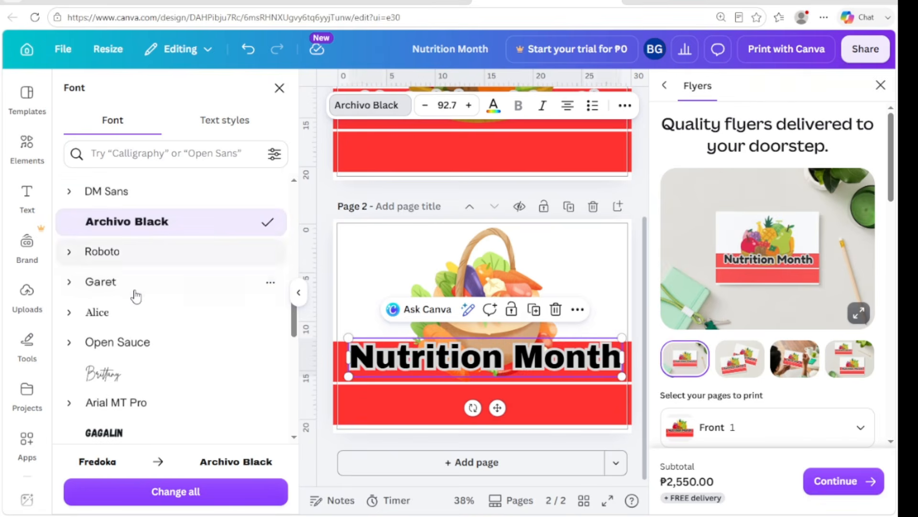
scroll(132, 345, "down", 6)
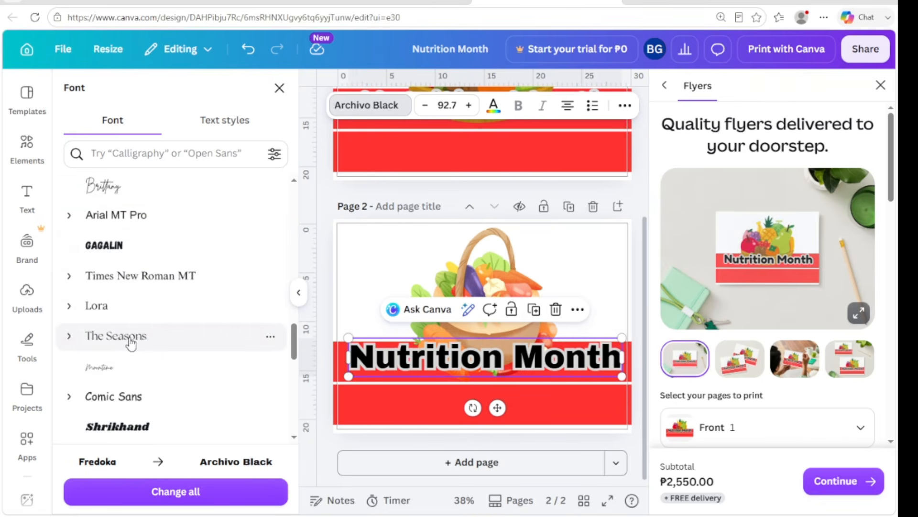
left_click(103, 246)
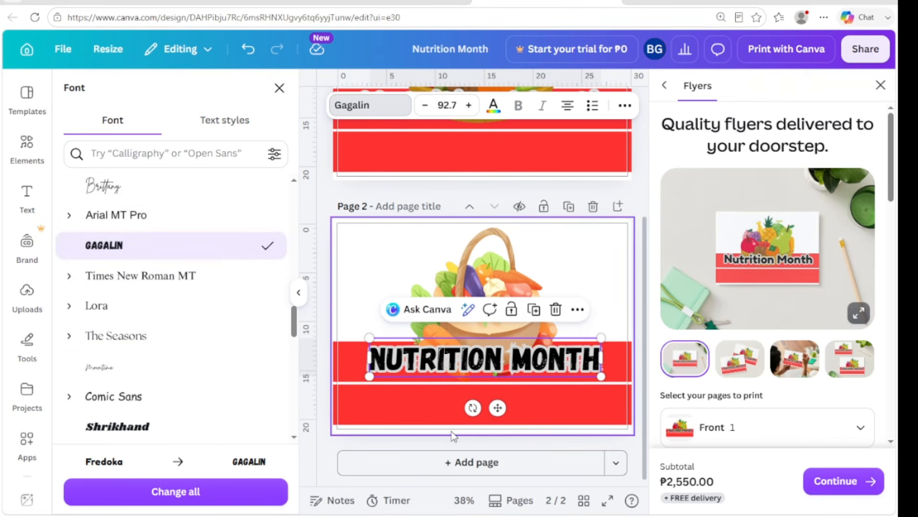
left_click(142, 424)
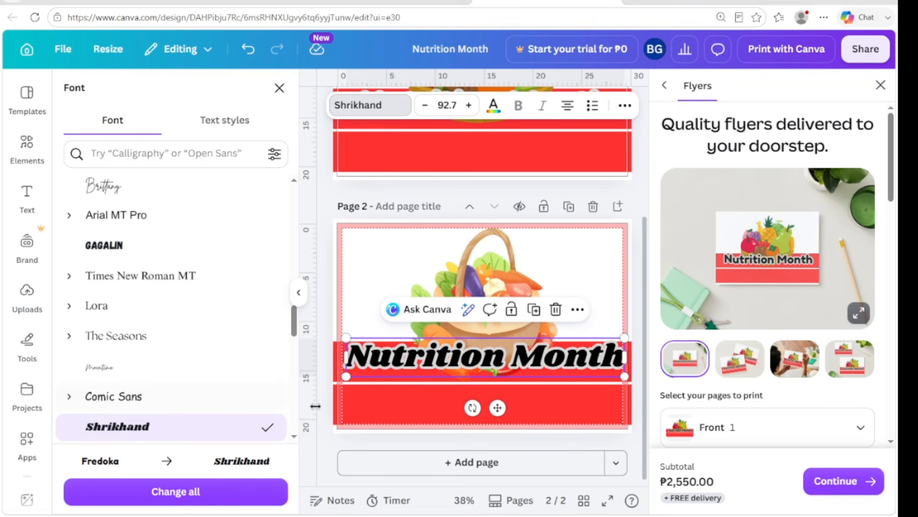
- Shrink page 2's heading to about size 86.3 and set its text color to yellow
left_click_drag(345, 337, 358, 339)
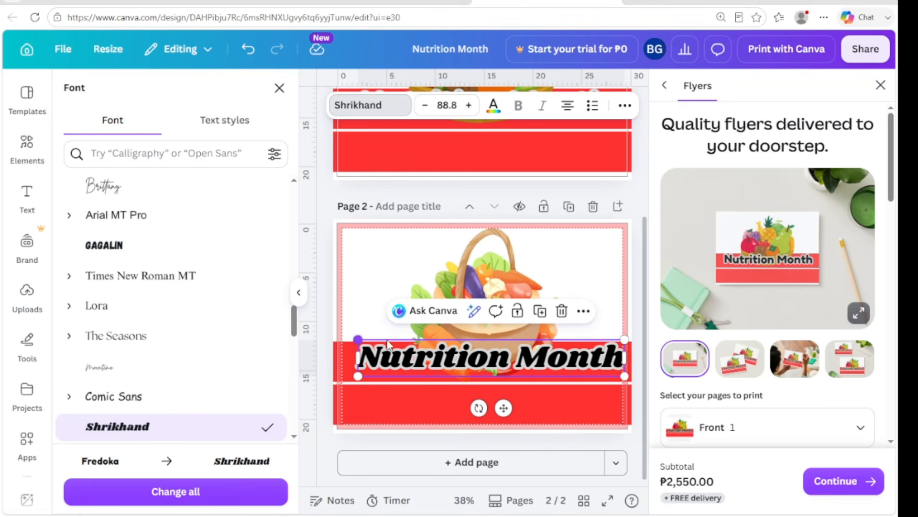
left_click_drag(624, 340, 617, 340)
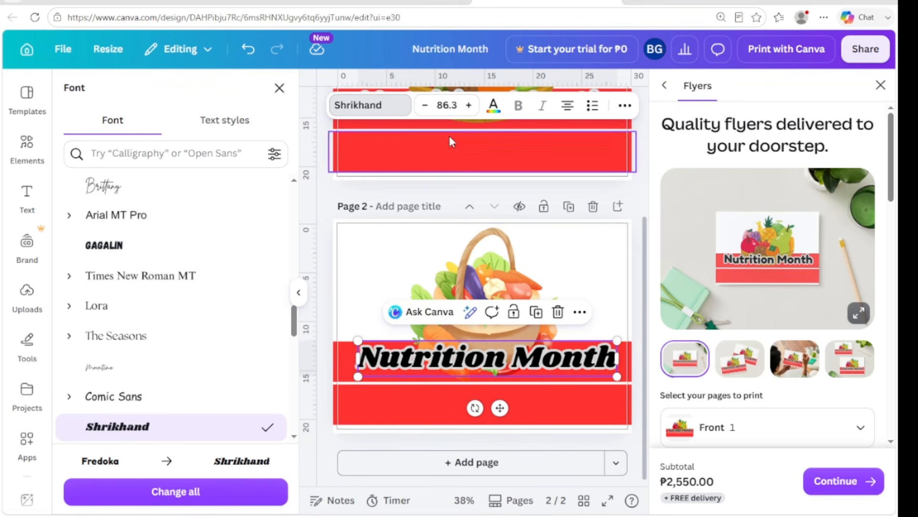
left_click(493, 105)
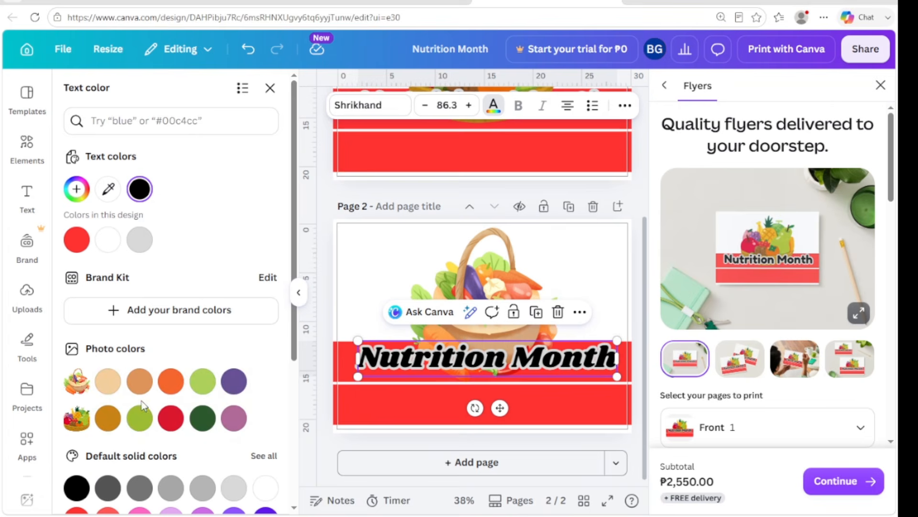
left_click(140, 417)
scroll(199, 412, "down", 5)
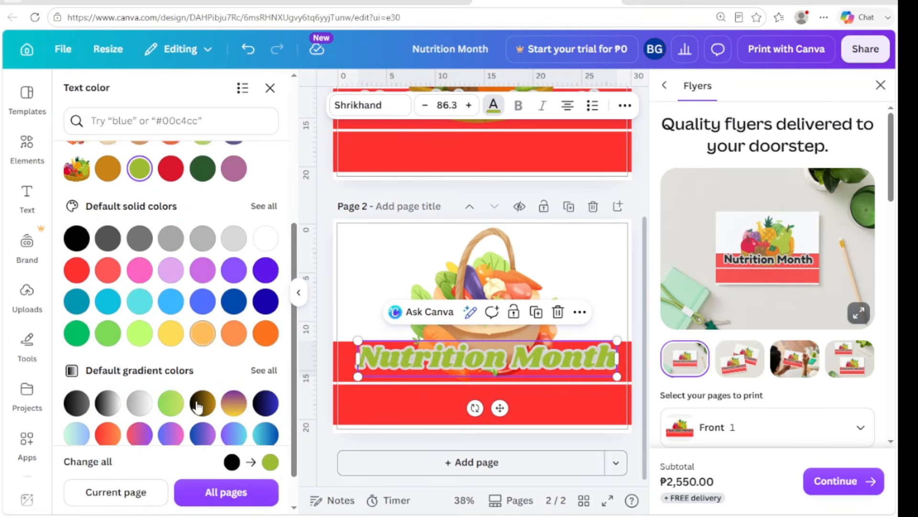
scroll(197, 407, "down", 1)
left_click(170, 288)
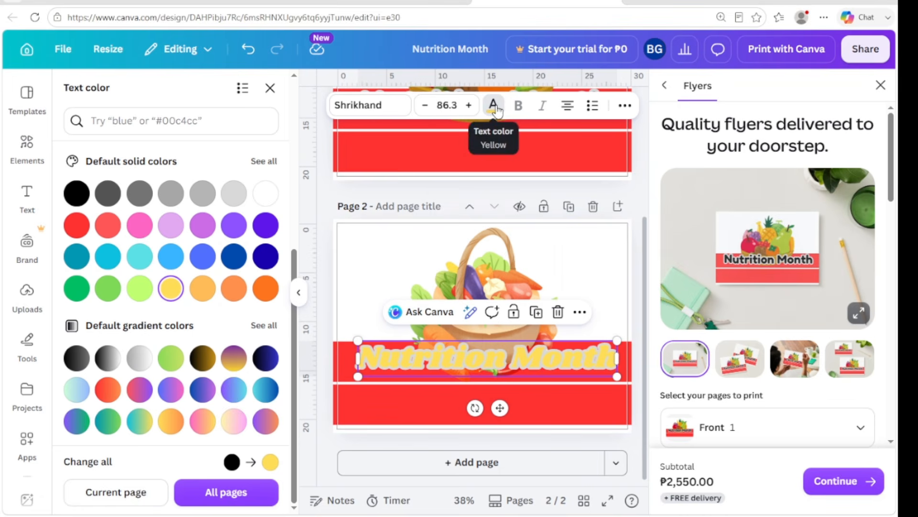
- Reapply the Outline effect to the yellow heading with thickness 50 and a black outline color
left_click(624, 108)
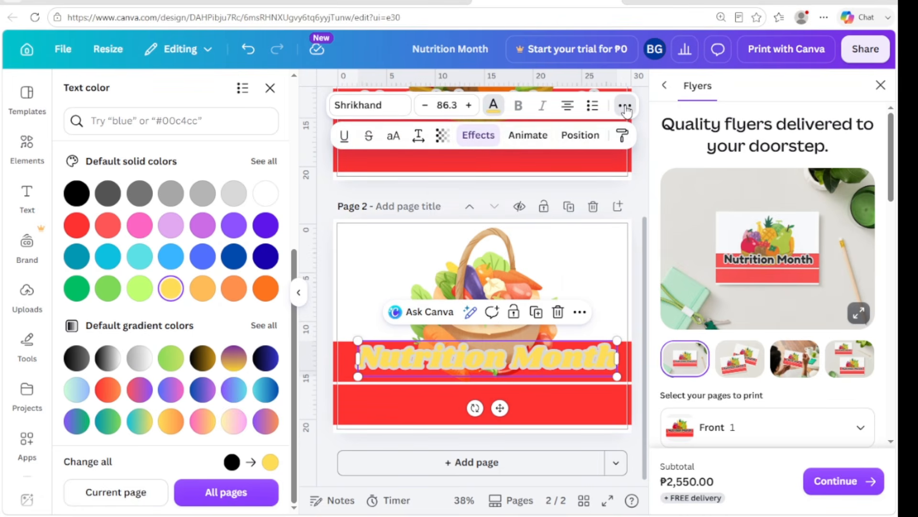
left_click(478, 138)
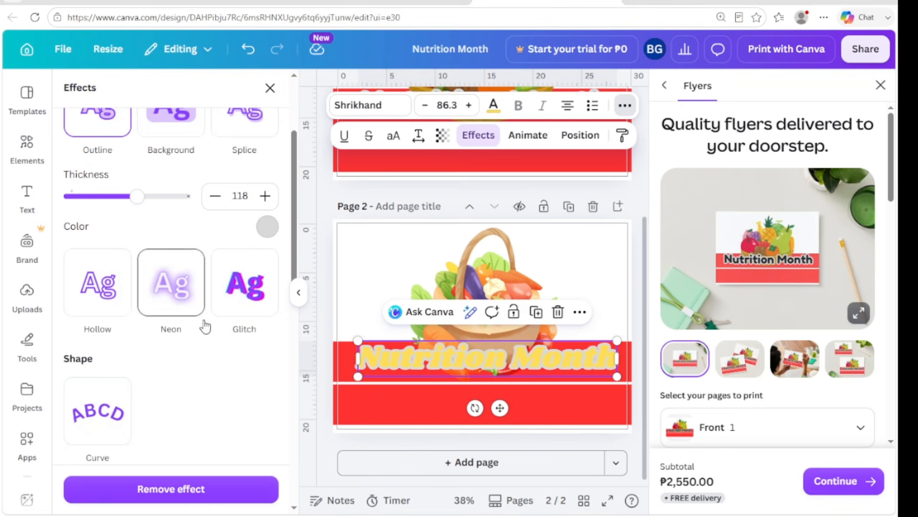
scroll(91, 287, "up", 3)
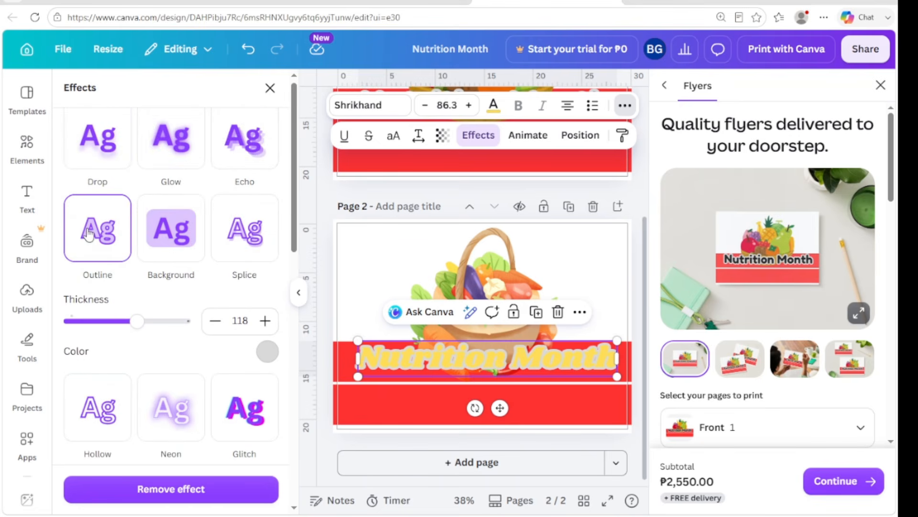
left_click(88, 234)
left_click(89, 234)
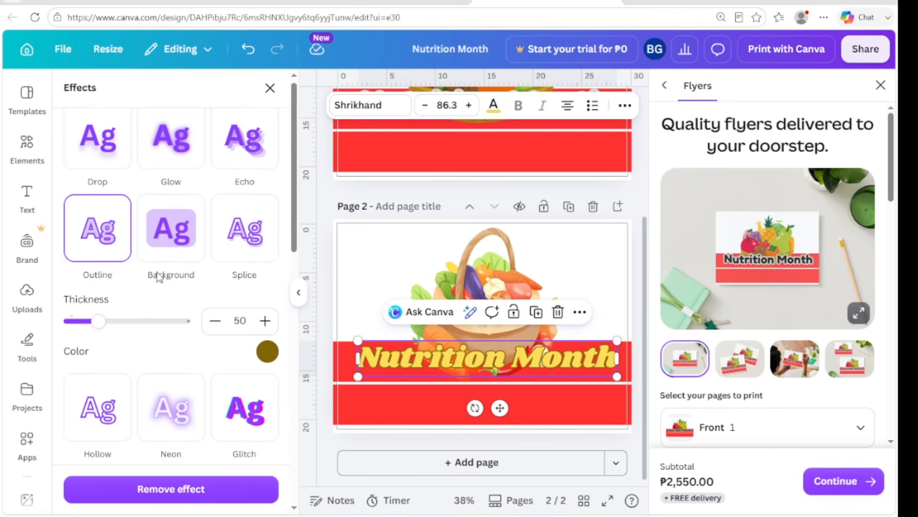
left_click(266, 352)
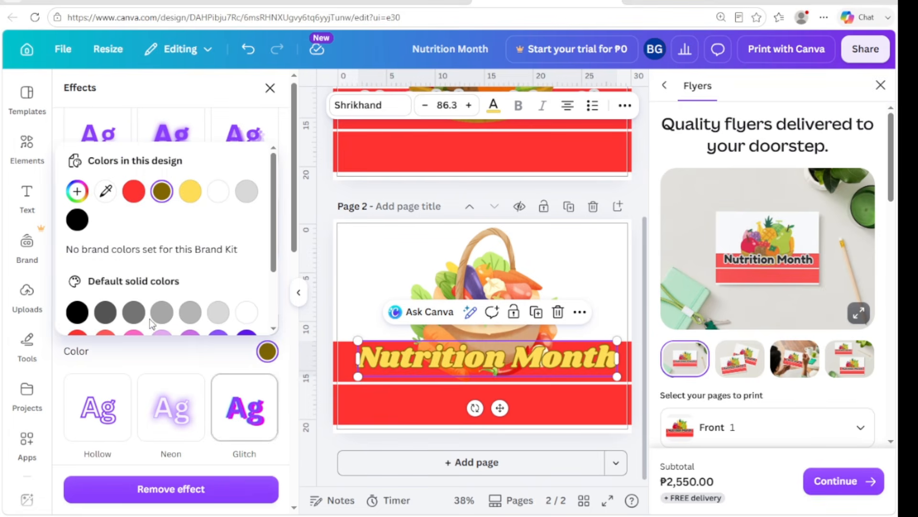
left_click(71, 224)
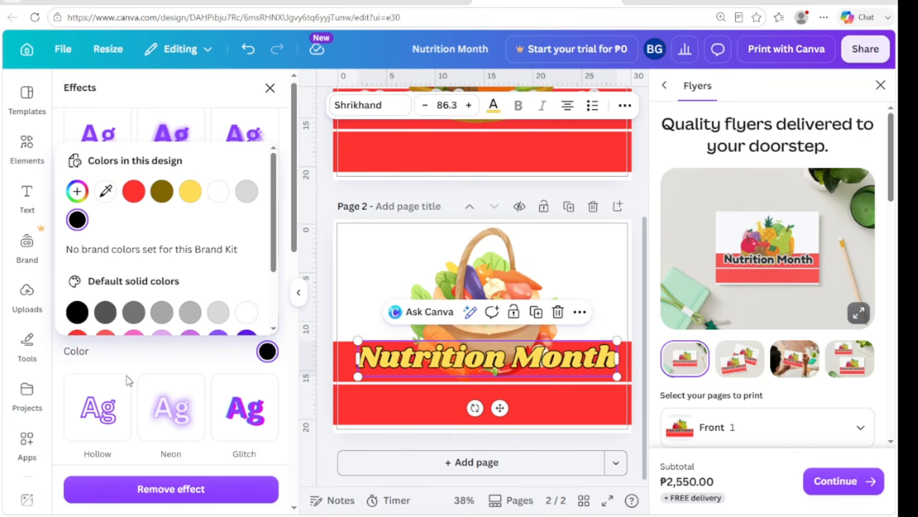
scroll(288, 287, "down", 1)
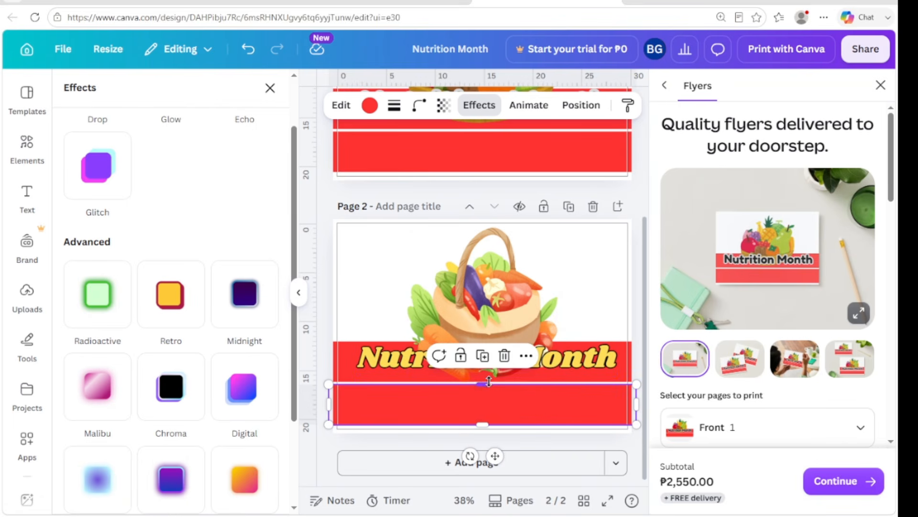
- Recolor both red bands on page 2 with the dark green from the fruit basket's photo colors
left_click(495, 400)
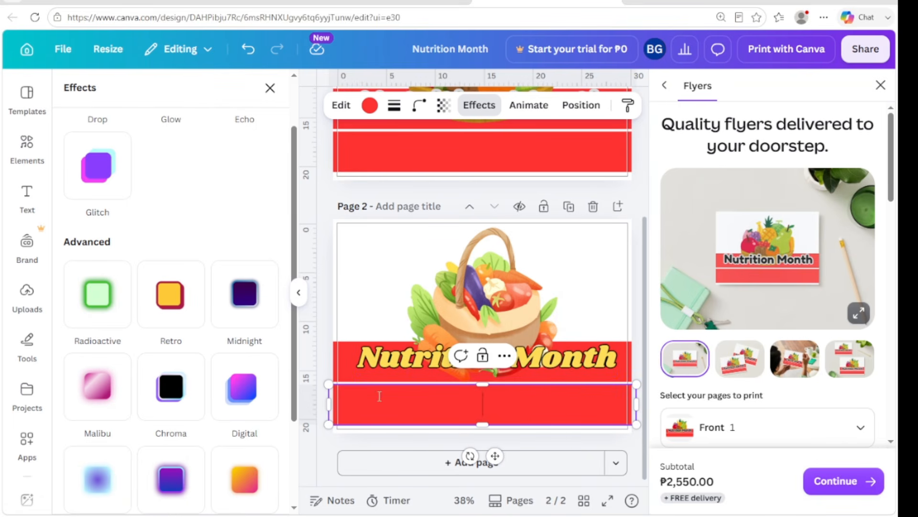
left_click(370, 106)
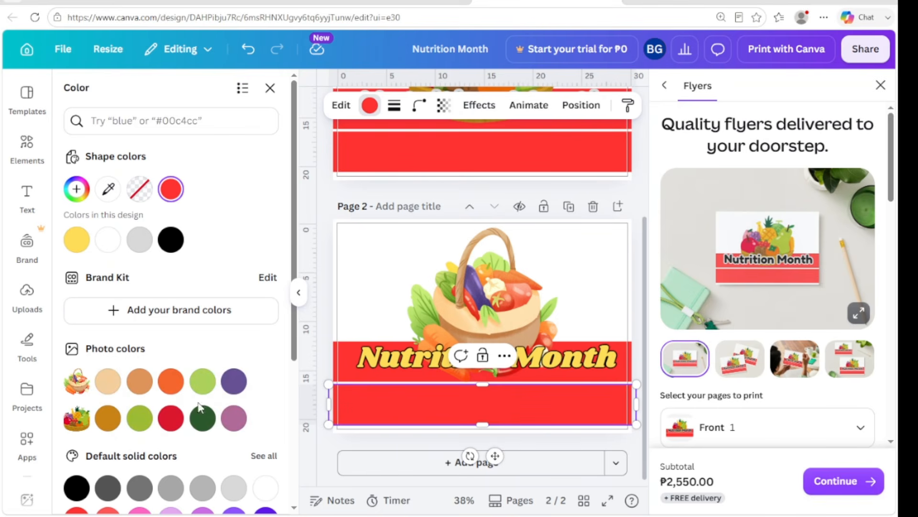
scroll(198, 406, "down", 4)
scroll(163, 335, "down", 1)
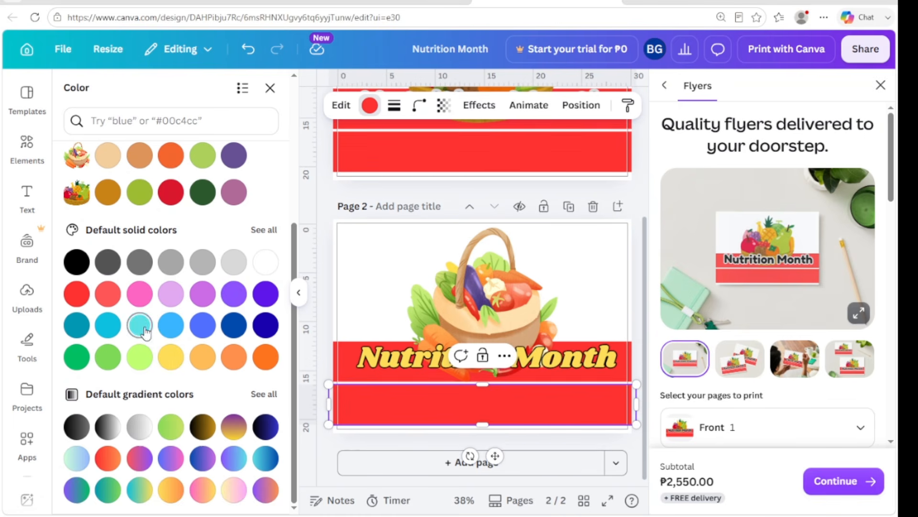
left_click(202, 193)
left_click(343, 357)
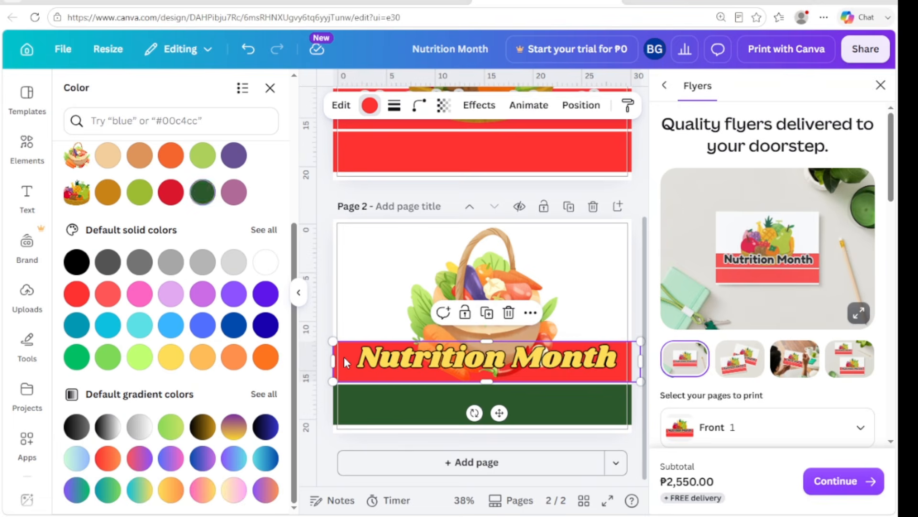
left_click(201, 192)
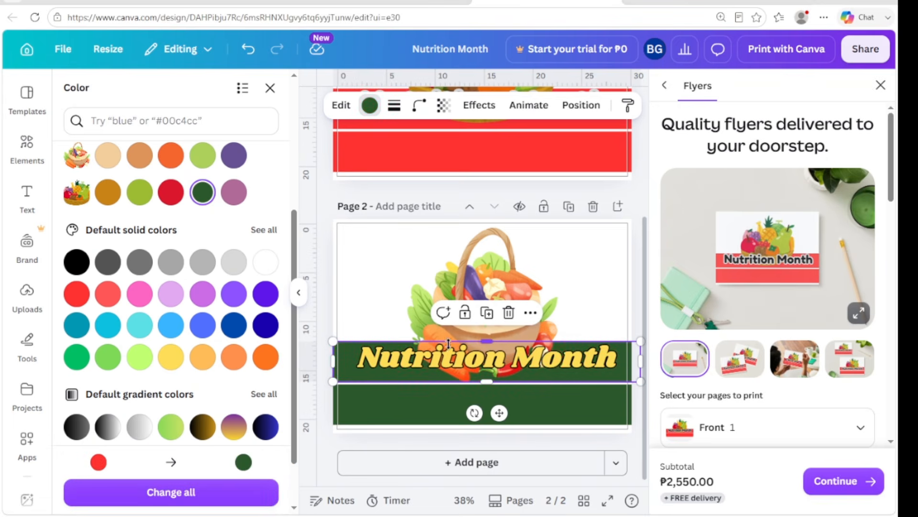
left_click(500, 300)
left_click(532, 416)
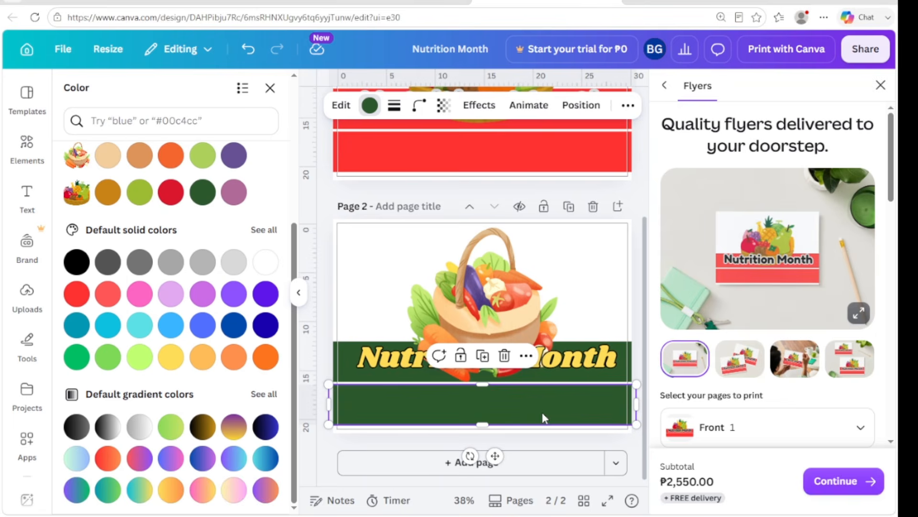
- Duplicate page 2 and delete the vegetable basket graphic from the new page 3
left_click(570, 207)
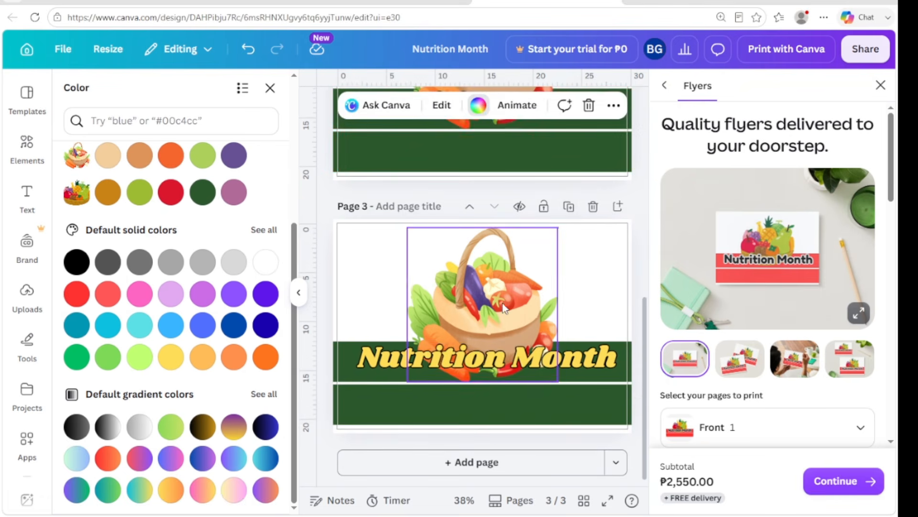
left_click(505, 308)
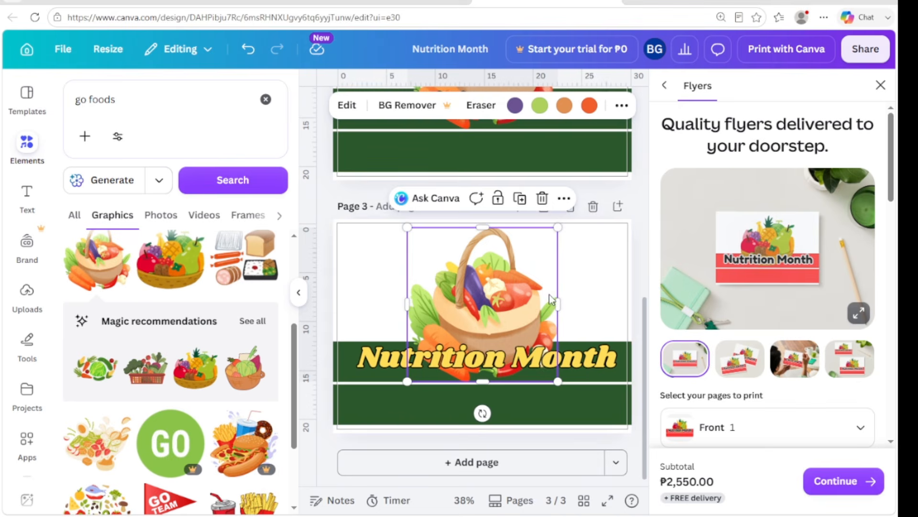
key("Delete")
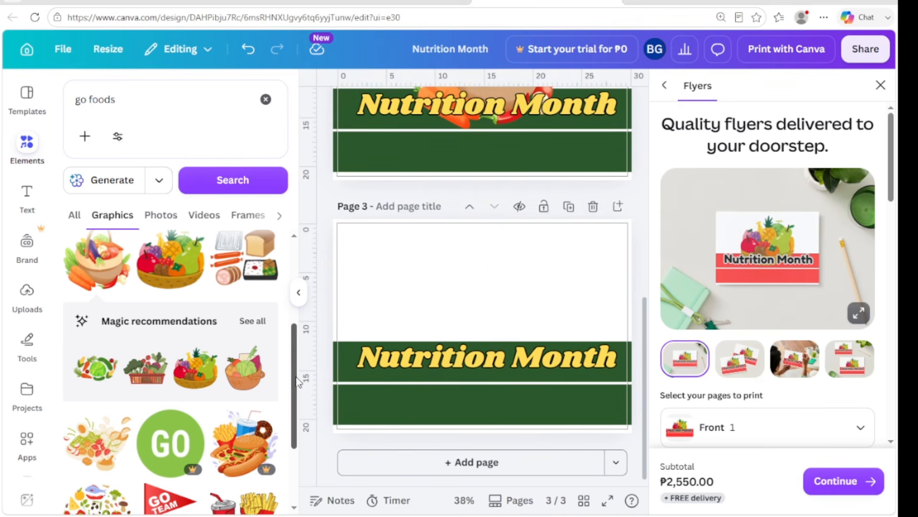
- Look through the "go foods" graphics results for a replacement food picture for page 3
scroll(258, 362, "down", 10)
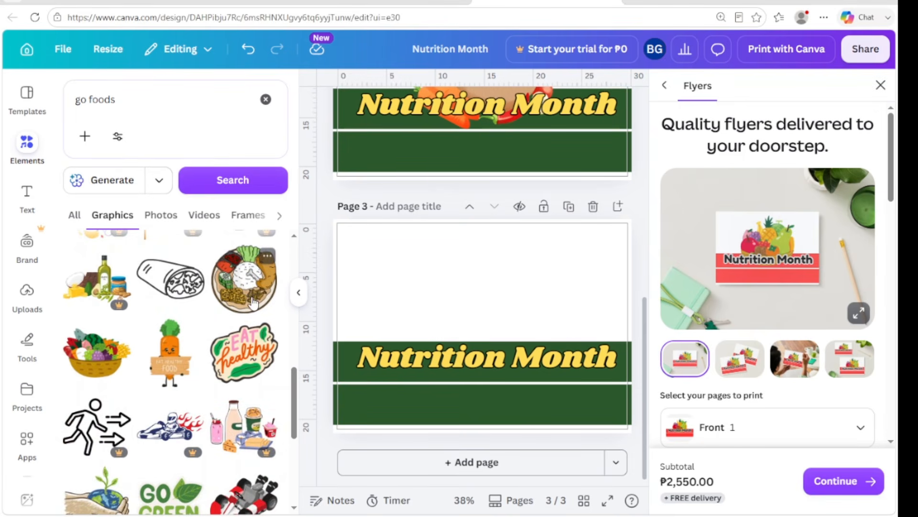
scroll(200, 363, "down", 4)
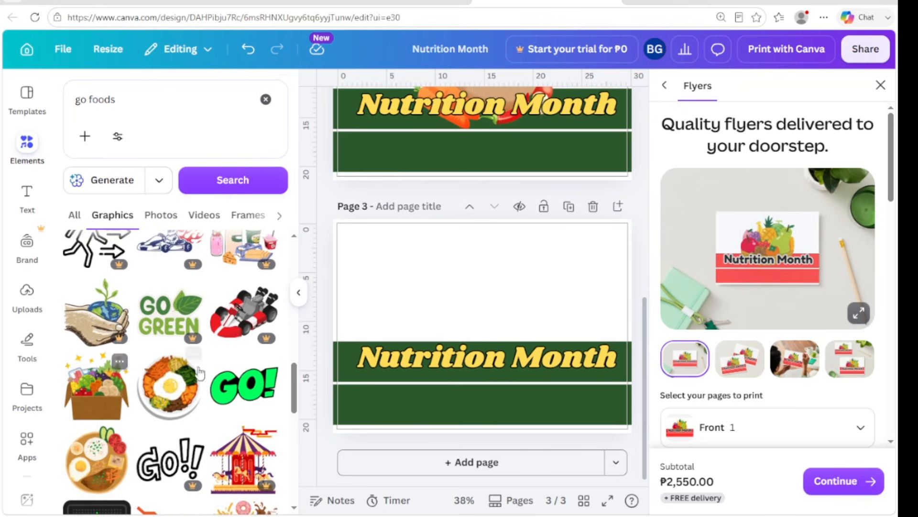
scroll(200, 372, "down", 3)
scroll(220, 369, "down", 3)
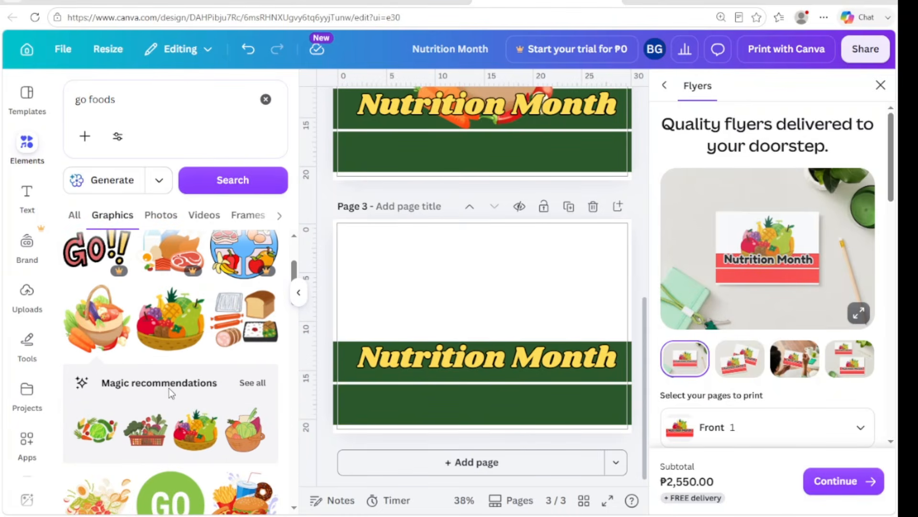
scroll(199, 439, "down", 3)
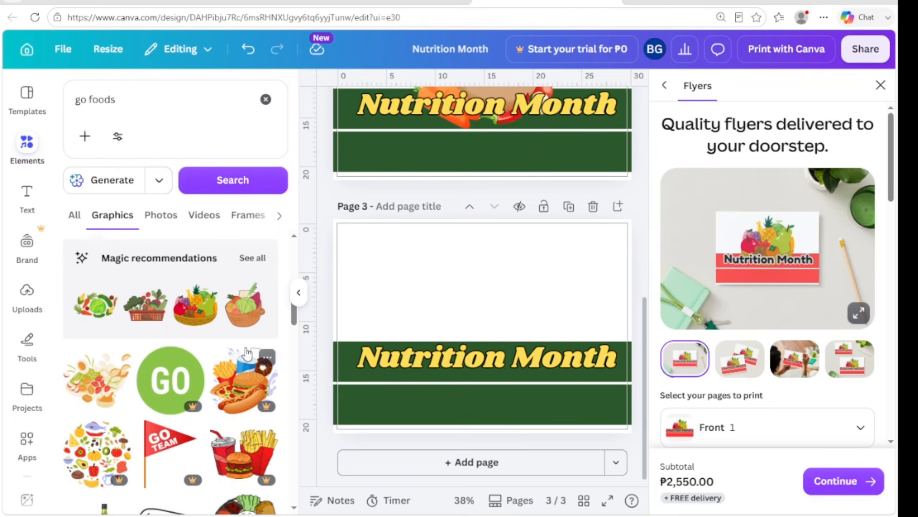
scroll(191, 354, "up", 5)
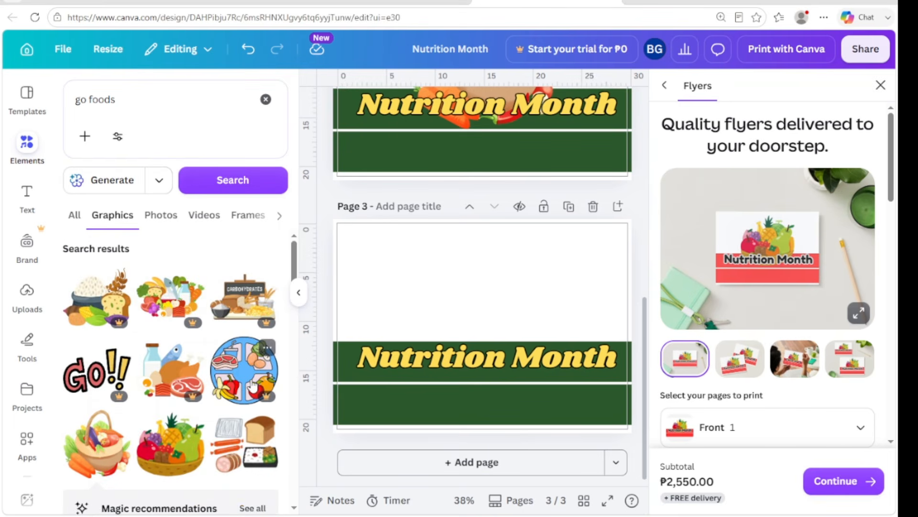
scroll(206, 358, "down", 3)
scroll(203, 376, "up", 3)
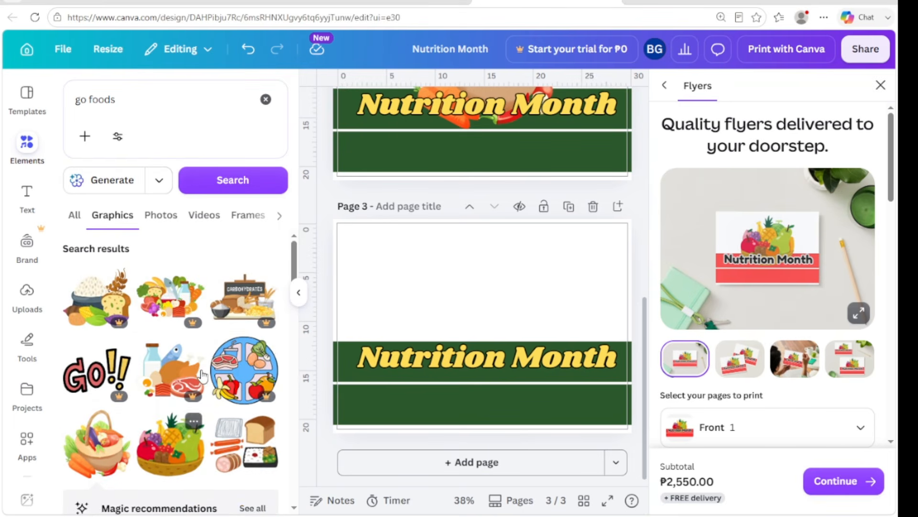
scroll(162, 421, "down", 5)
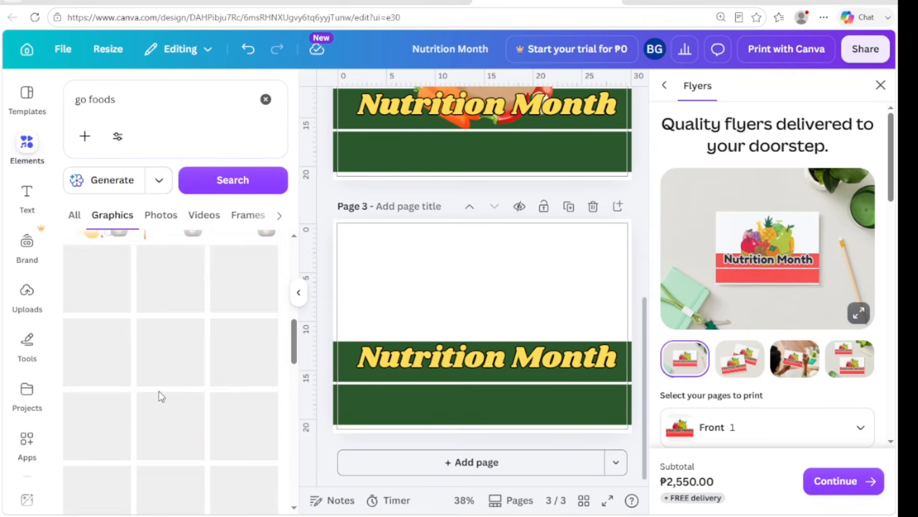
scroll(160, 330, "down", 10)
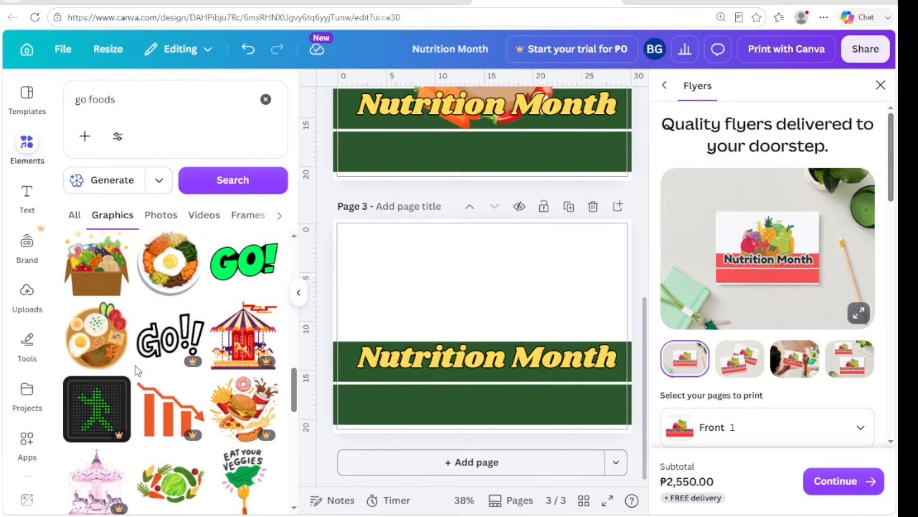
scroll(137, 370, "down", 5)
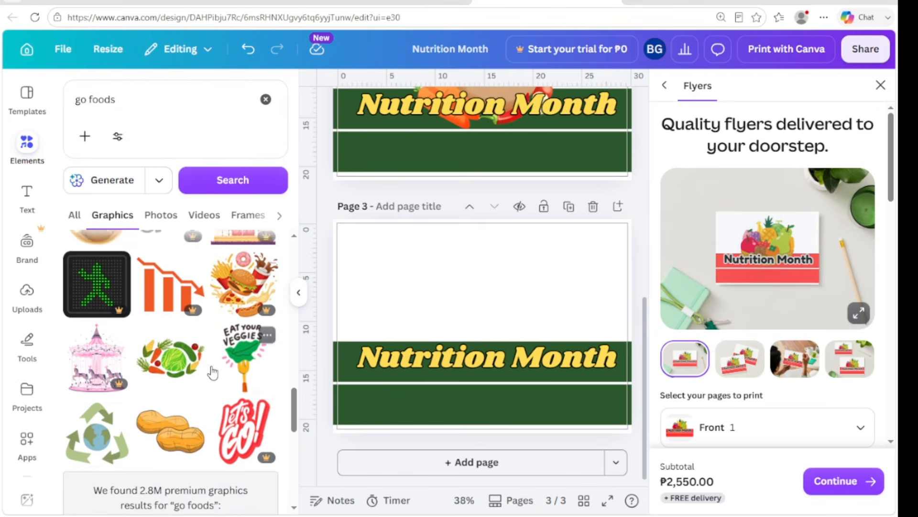
scroll(233, 405, "down", 10)
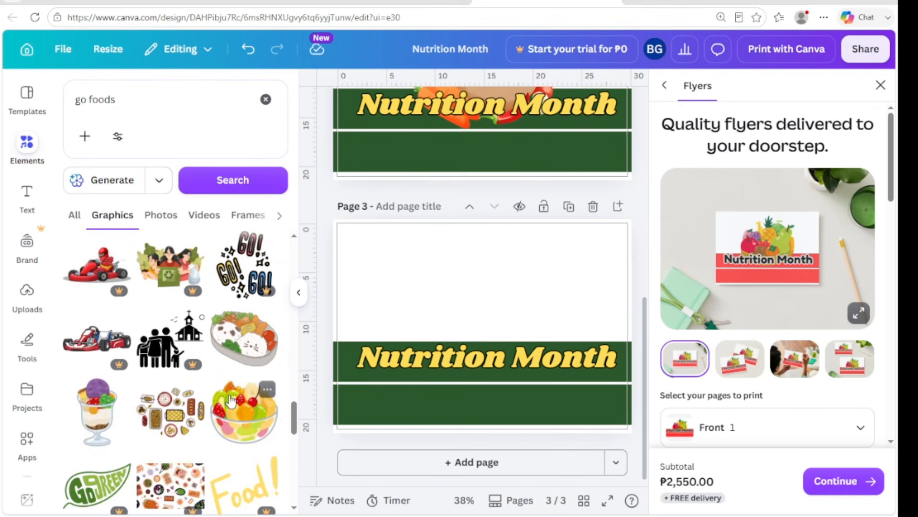
scroll(230, 400, "down", 10)
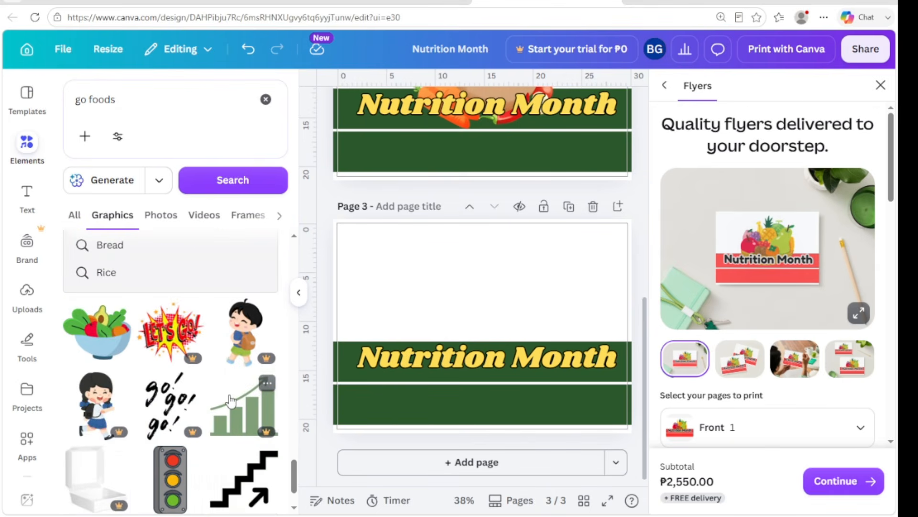
scroll(225, 396, "down", 3)
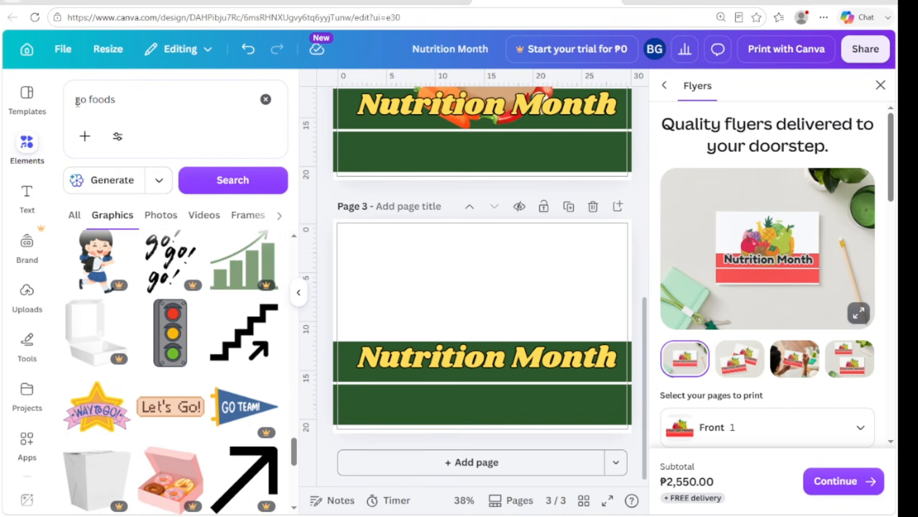
- Replace the "go foods" element search with a search for "cabbage"
left_click(126, 103)
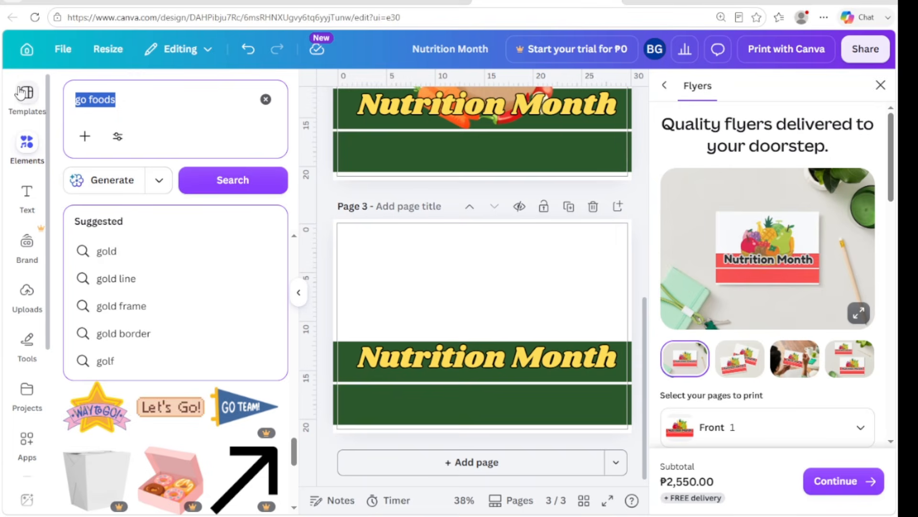
key("BackSpace")
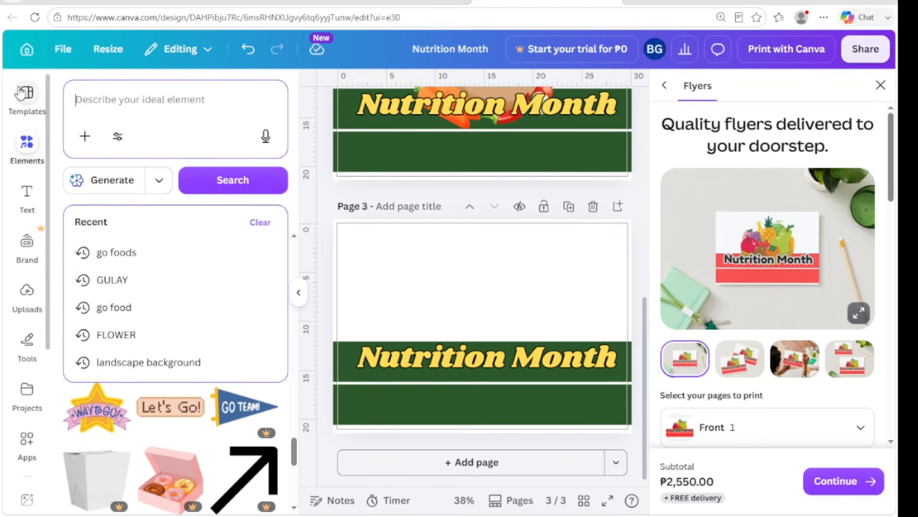
type("cabbage")
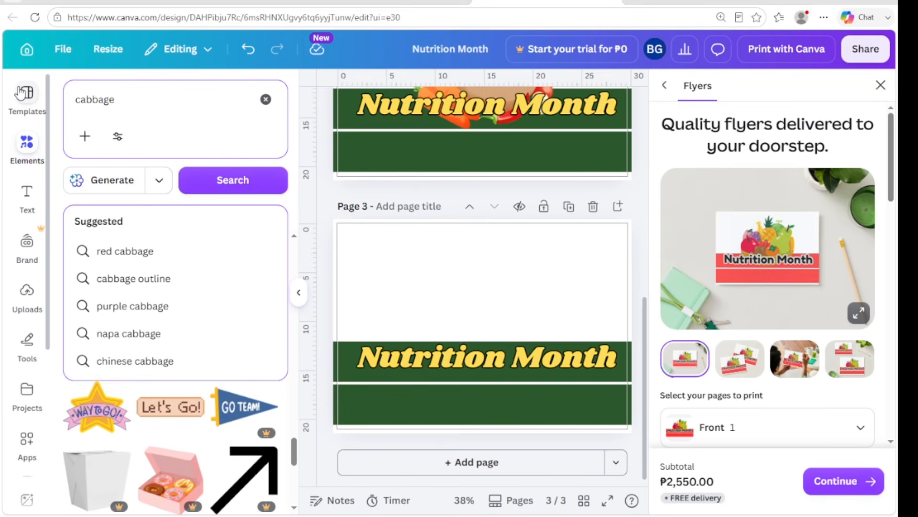
key("Return")
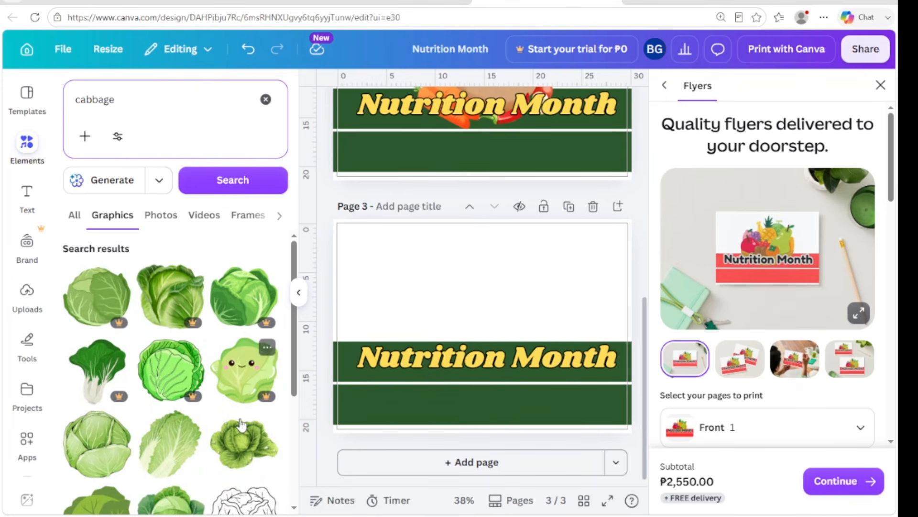
- Choose the free whole light-green cabbage graphic from the search results and add it to page 3
scroll(258, 411, "down", 3)
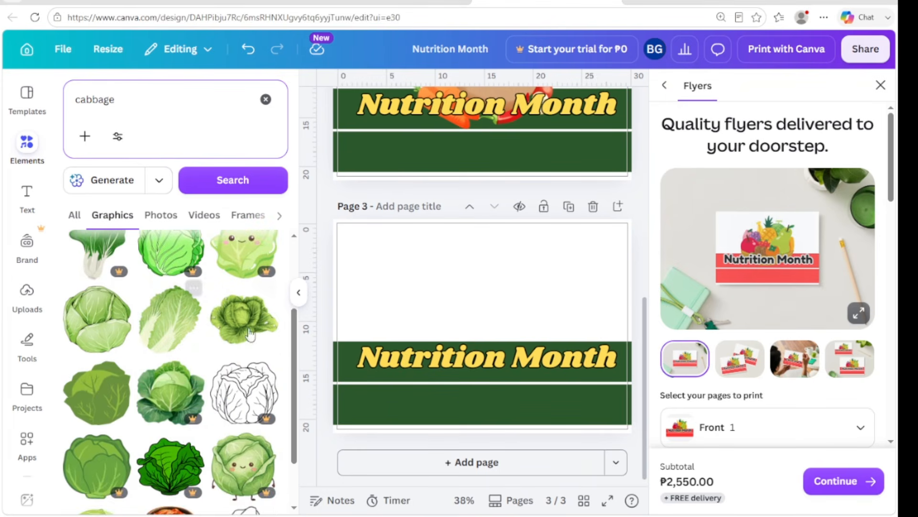
scroll(232, 379, "up", 3)
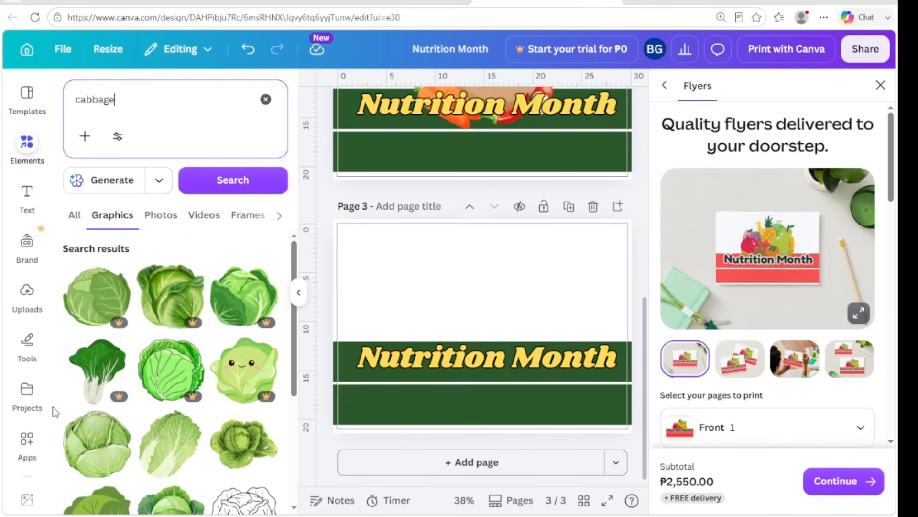
scroll(206, 423, "down", 2)
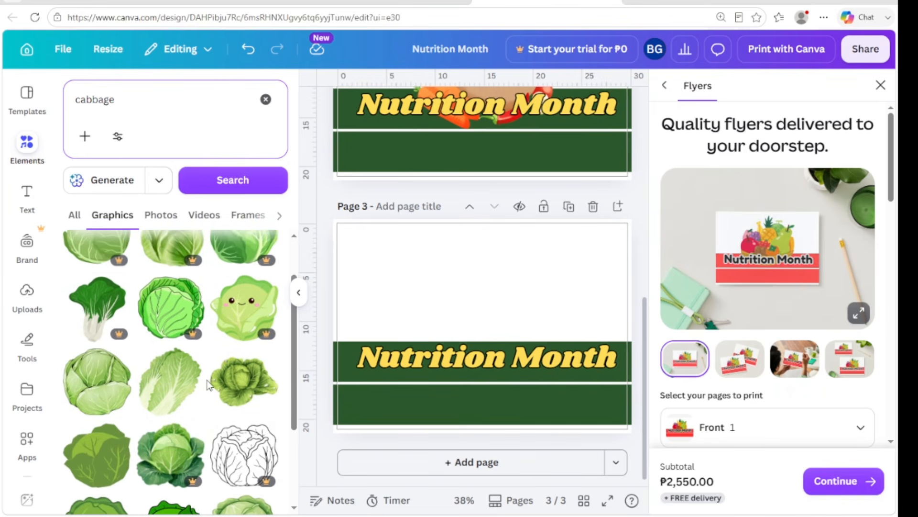
scroll(112, 390, "down", 2)
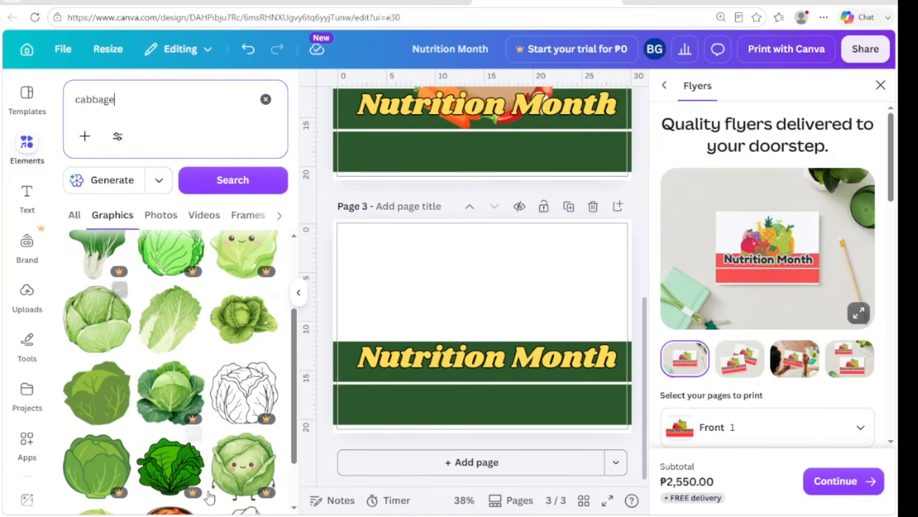
scroll(181, 430, "down", 5)
scroll(184, 445, "down", 2)
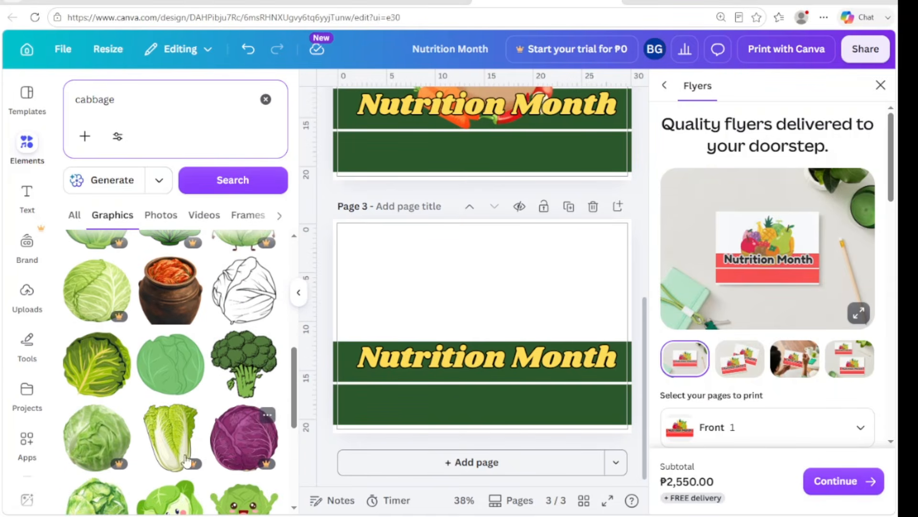
scroll(211, 437, "down", 3)
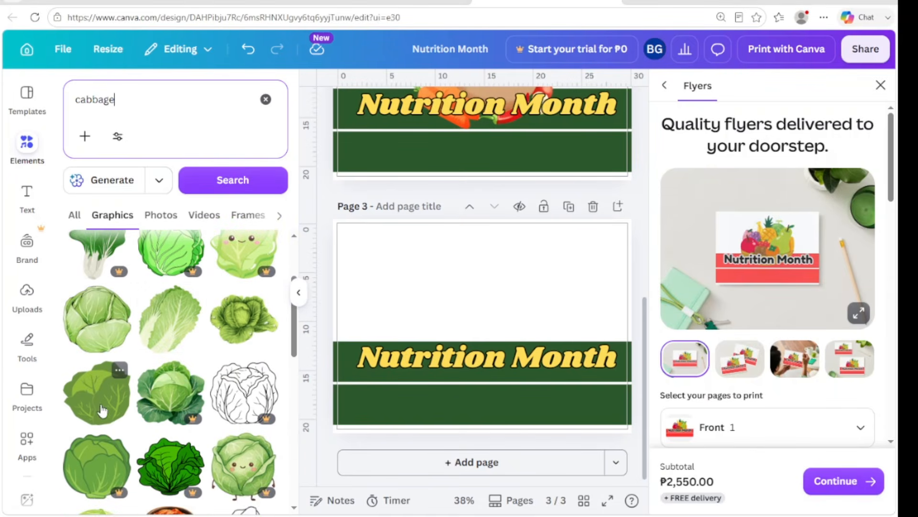
scroll(102, 410, "up", 2)
scroll(121, 433, "down", 2)
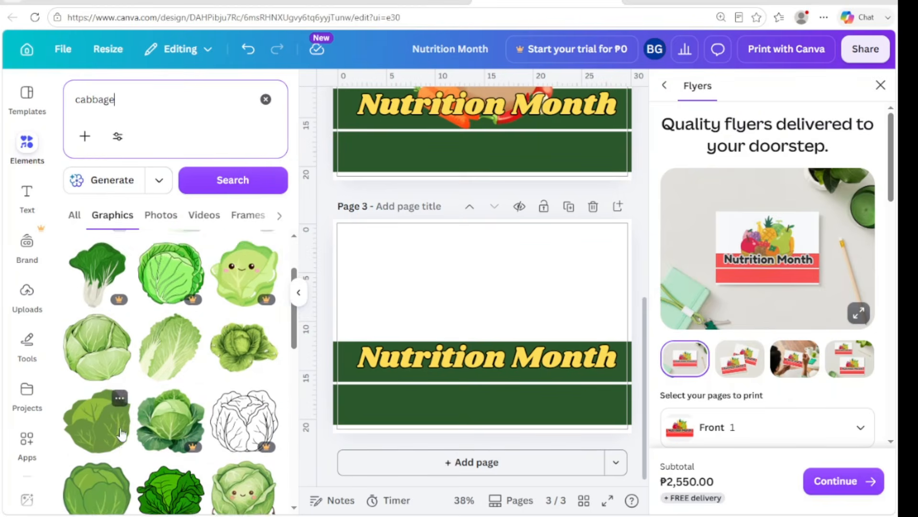
scroll(121, 433, "down", 1)
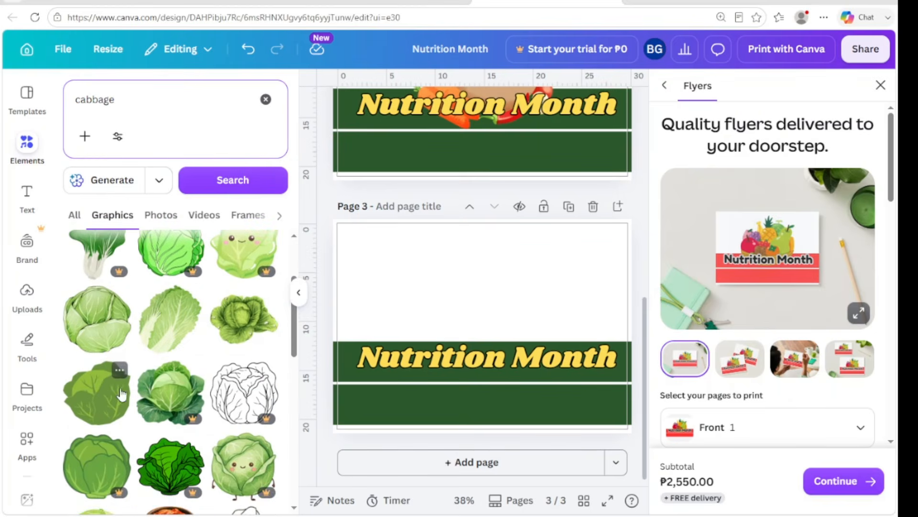
left_click(109, 334)
- Shrink page 3's cabbage to about 14.8 by 14.5 cm and center it horizontally, overlapping the upper green band
left_click_drag(511, 278, 512, 271)
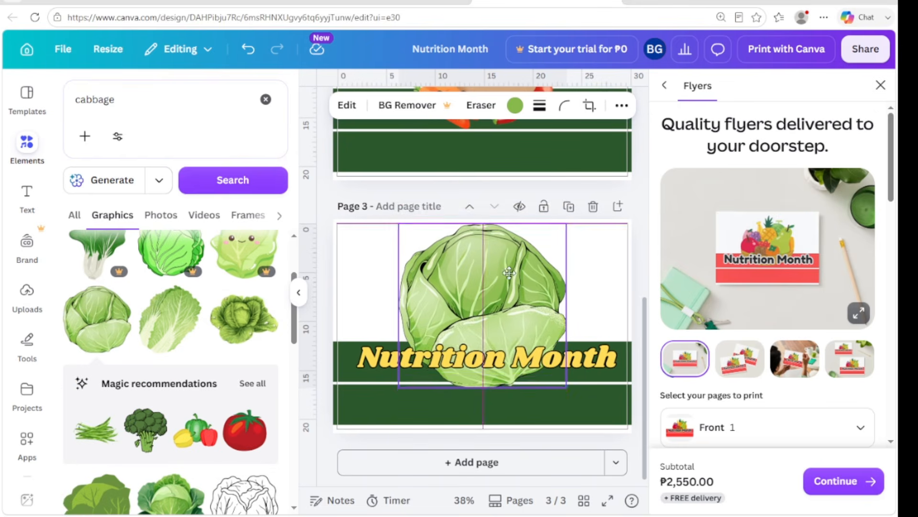
left_click_drag(567, 222, 547, 242)
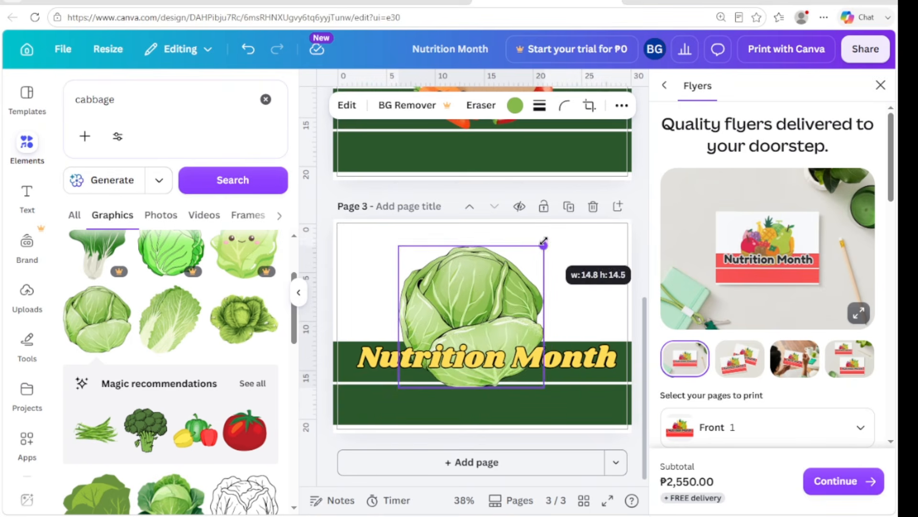
left_click_drag(456, 333, 465, 321)
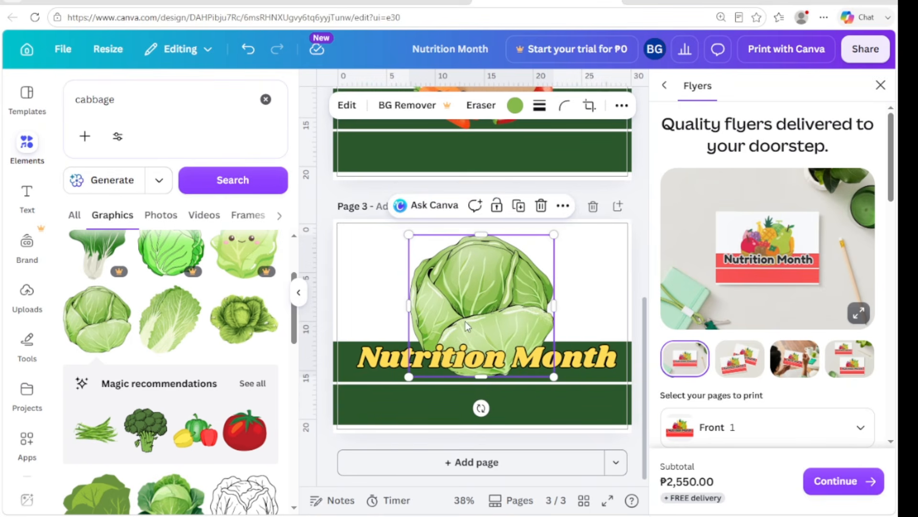
left_click(606, 276)
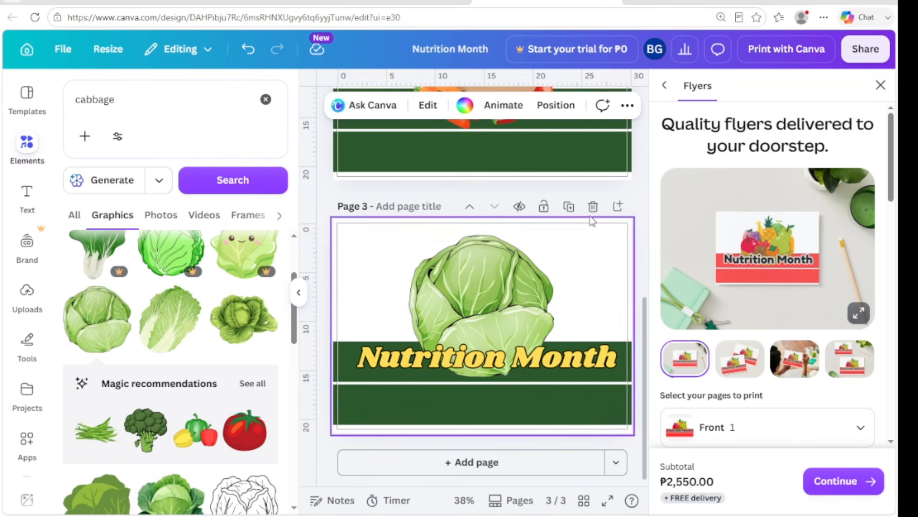
- Duplicate page 3 and delete the cabbage graphic from the new page 4
left_click(569, 206)
left_click(496, 276)
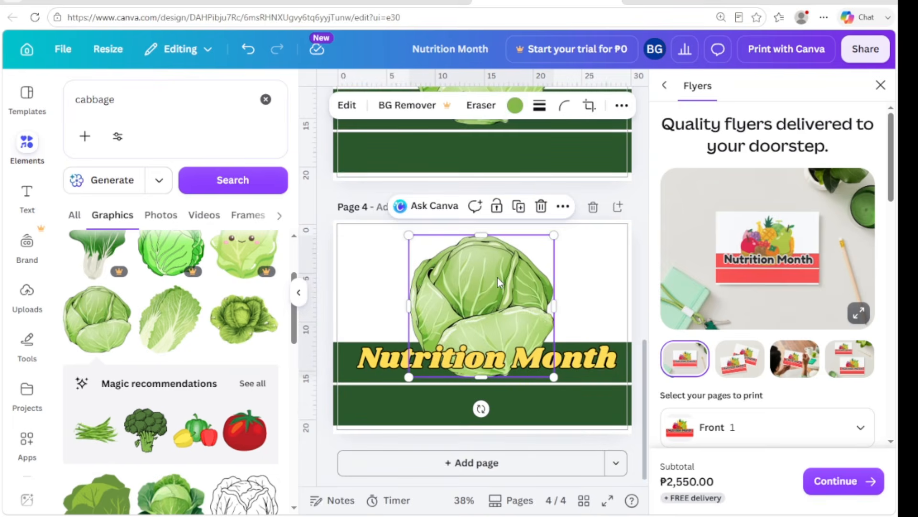
key("Delete")
- Add the recommended red tomato graphic to page 4, enlarge it and center it horizontally, overlapping the upper green band
left_click(245, 429)
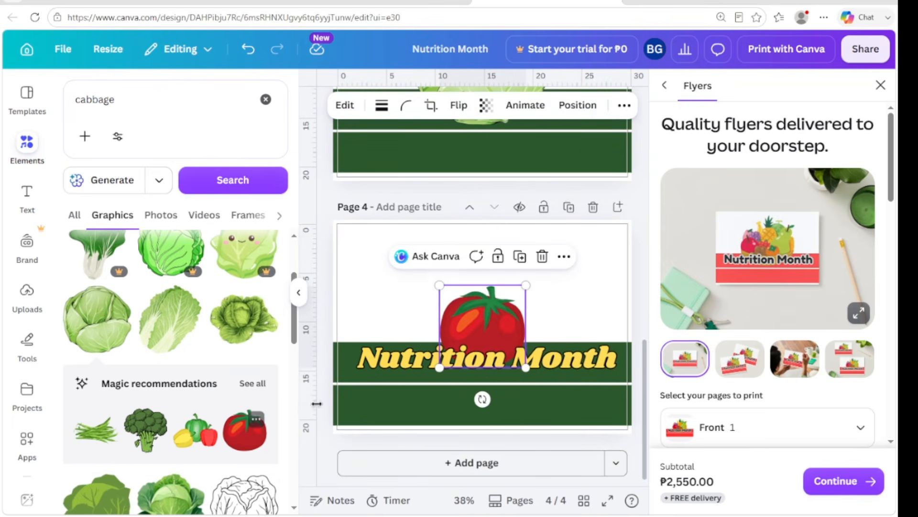
left_click_drag(439, 285, 388, 236)
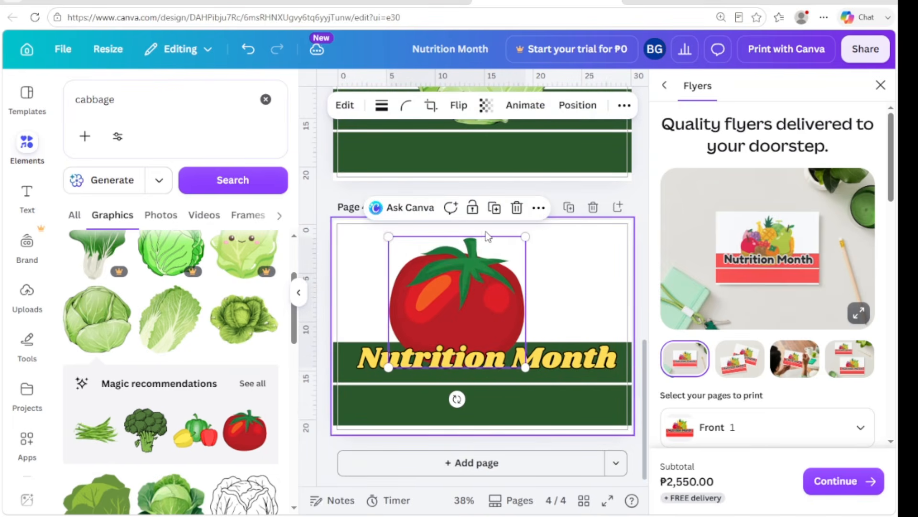
left_click_drag(527, 236, 533, 230)
left_click_drag(452, 266, 473, 269)
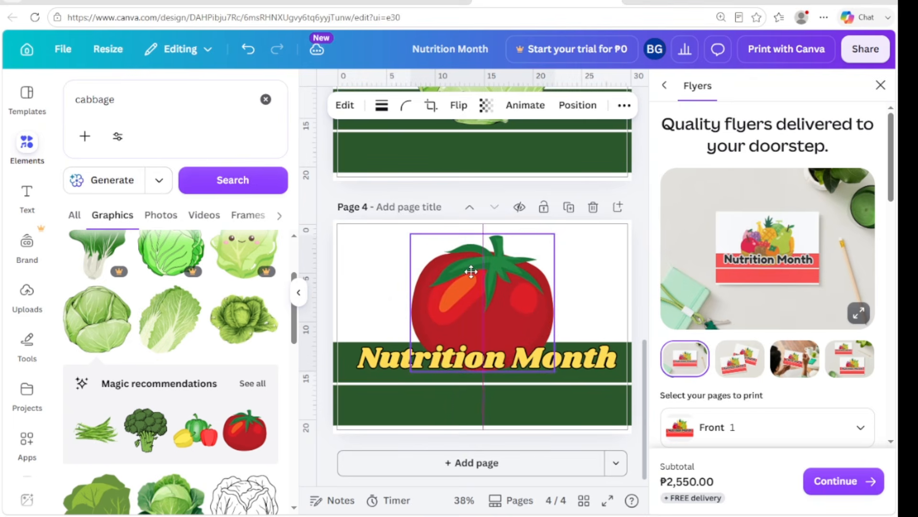
- Recolor both green bands on page 3 to Vivid orange #f5662f from the basket's photo colors
scroll(505, 274, "up", 3)
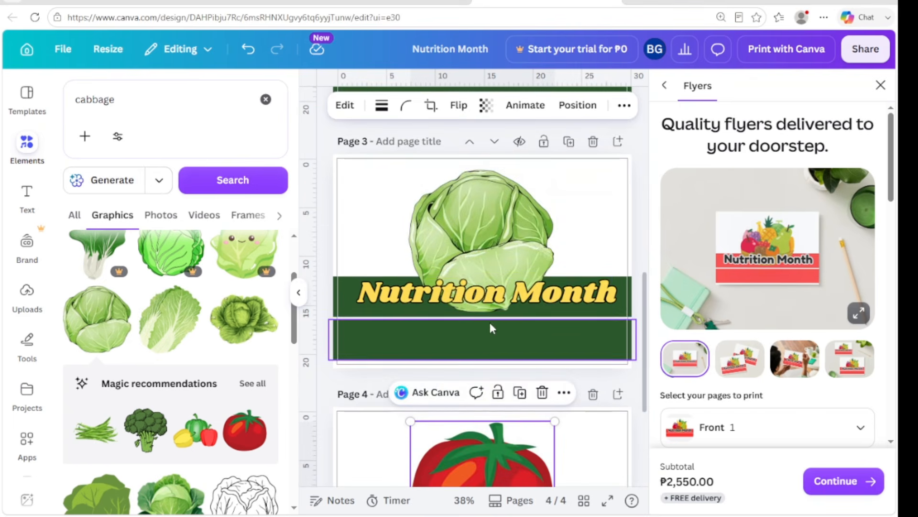
scroll(489, 320, "down", 1)
left_click(481, 274)
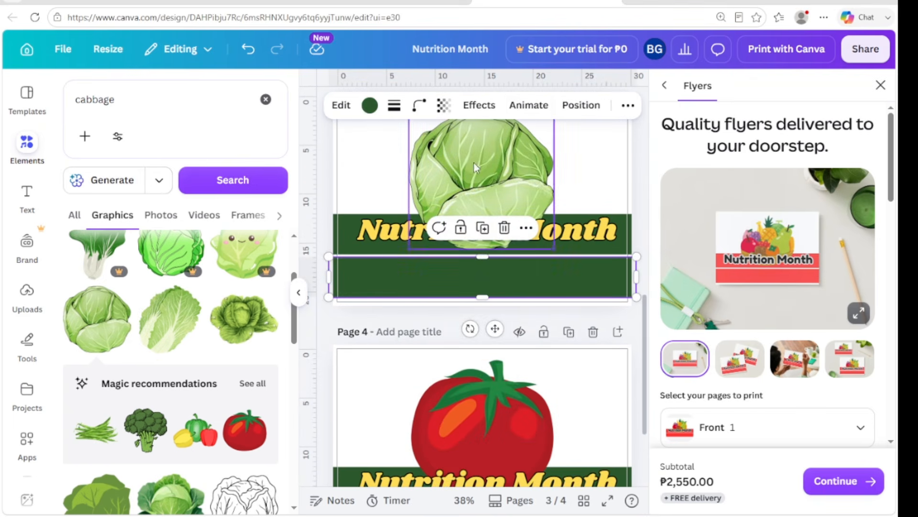
left_click(368, 112)
scroll(180, 363, "down", 3)
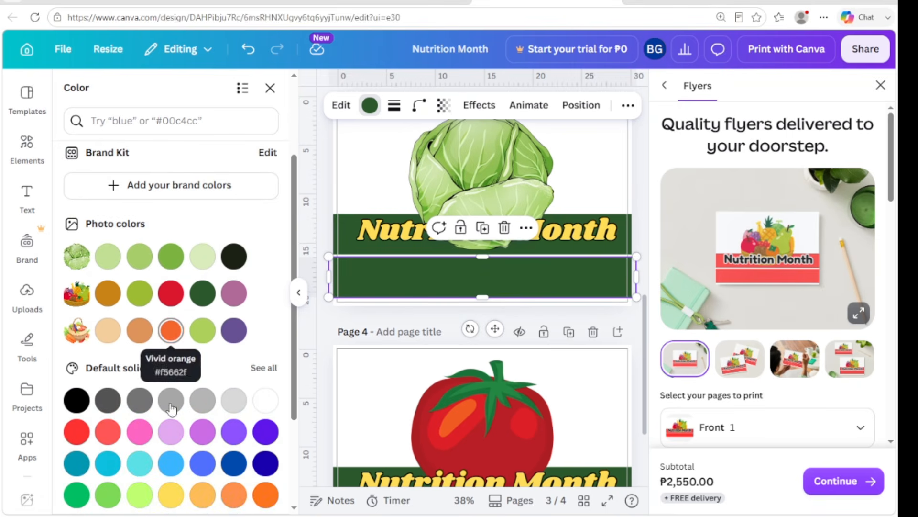
left_click(170, 331)
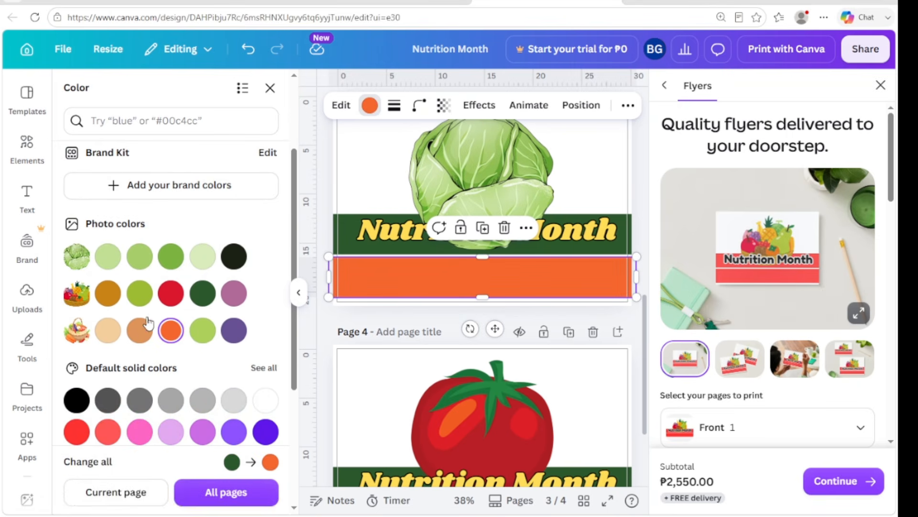
left_click(346, 227)
left_click(171, 330)
- Recolor both green bands on page 4 to the purple from the basket's photo colors
scroll(397, 338, "up", 5)
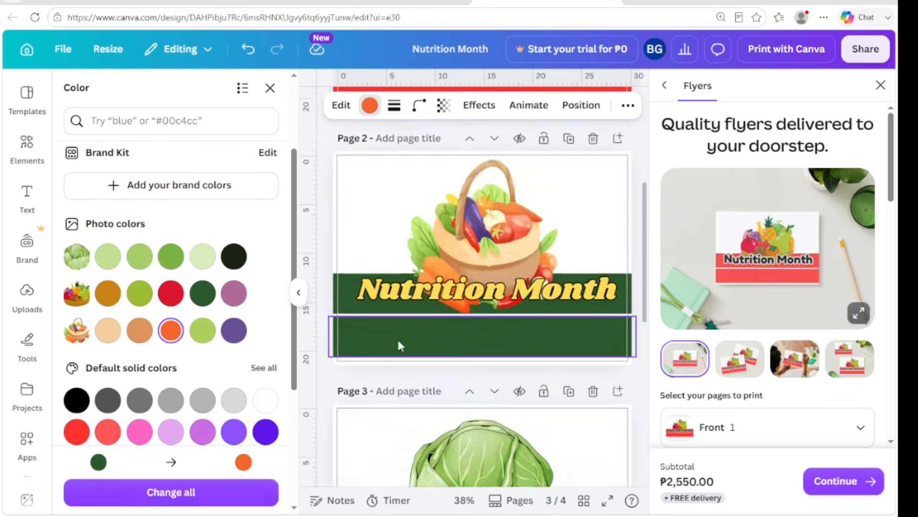
scroll(397, 337, "up", 5)
scroll(397, 337, "down", 15)
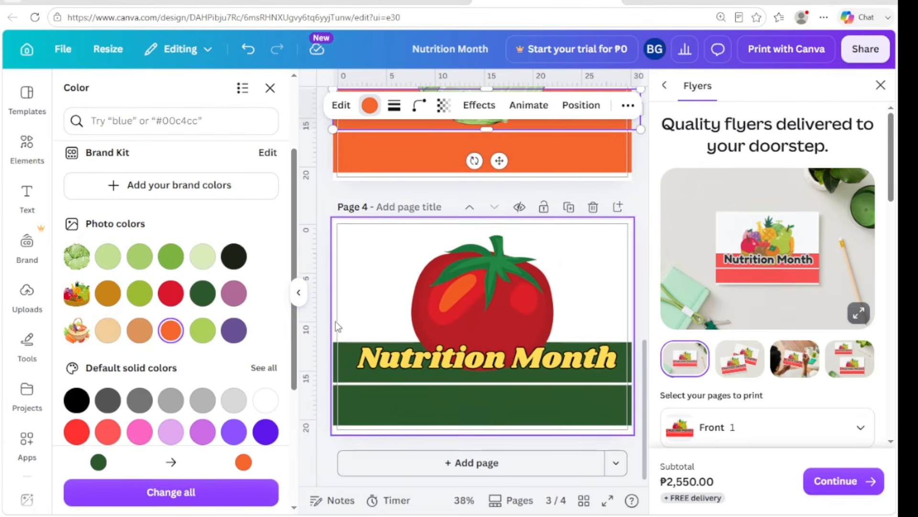
left_click(345, 354)
left_click(233, 294)
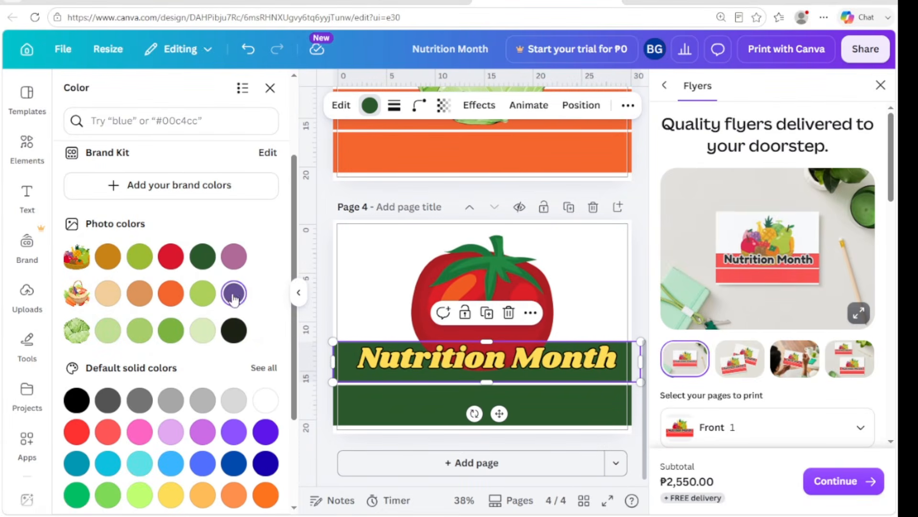
left_click(397, 401)
left_click(205, 287)
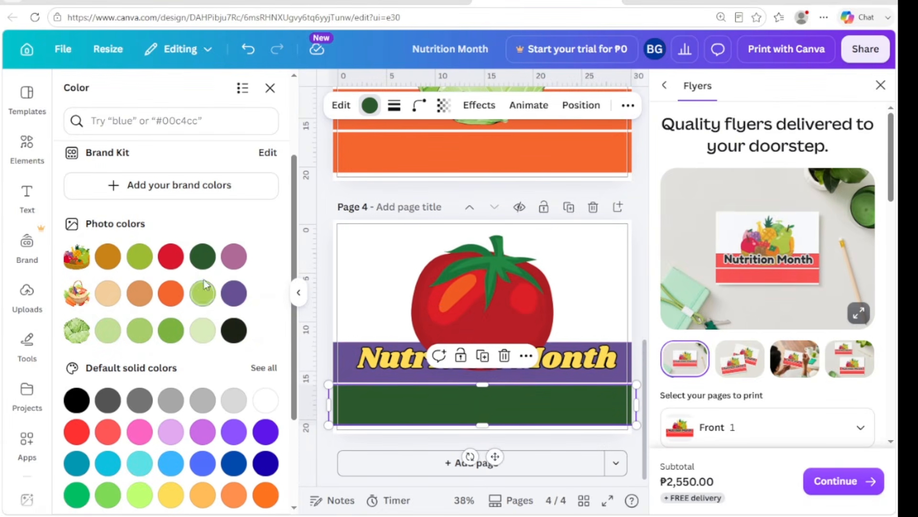
left_click(234, 293)
- Try olive green, red, blue, turquoise, bright green and orange text colors on page 4's heading, ending on yellow
left_click(391, 378)
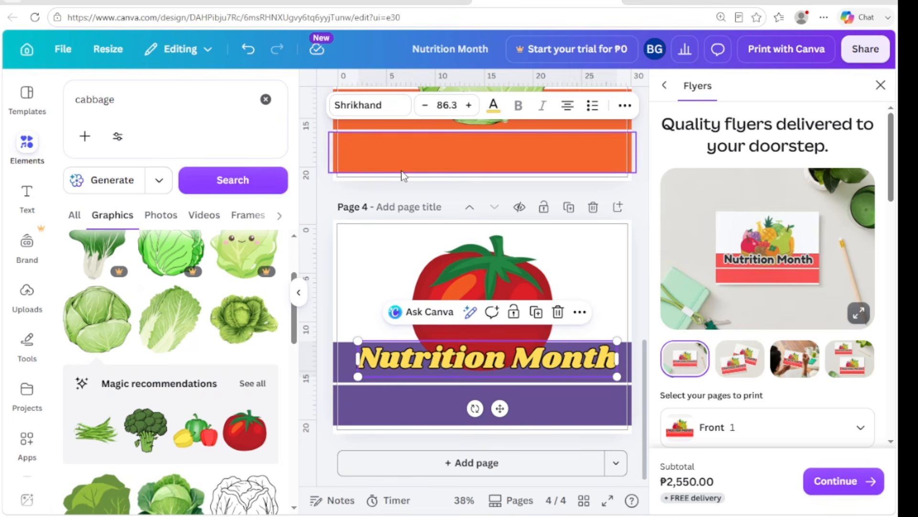
left_click(494, 105)
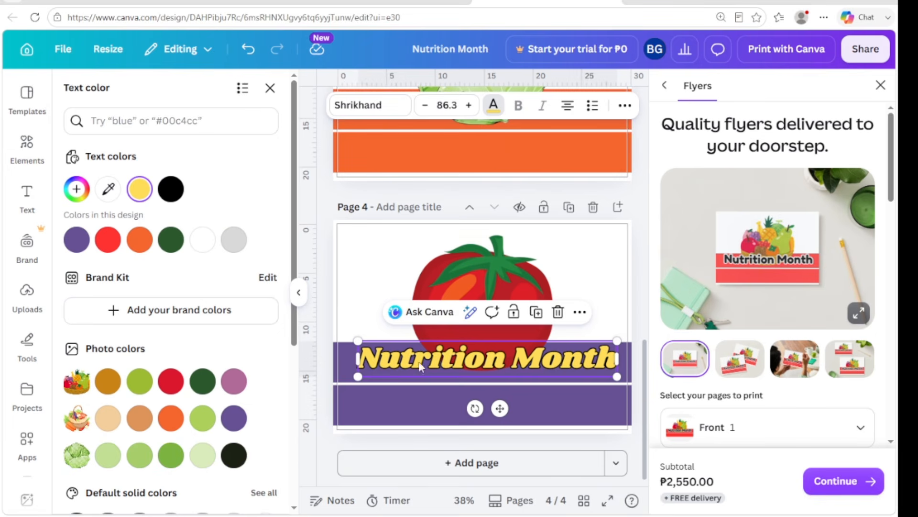
left_click(495, 108)
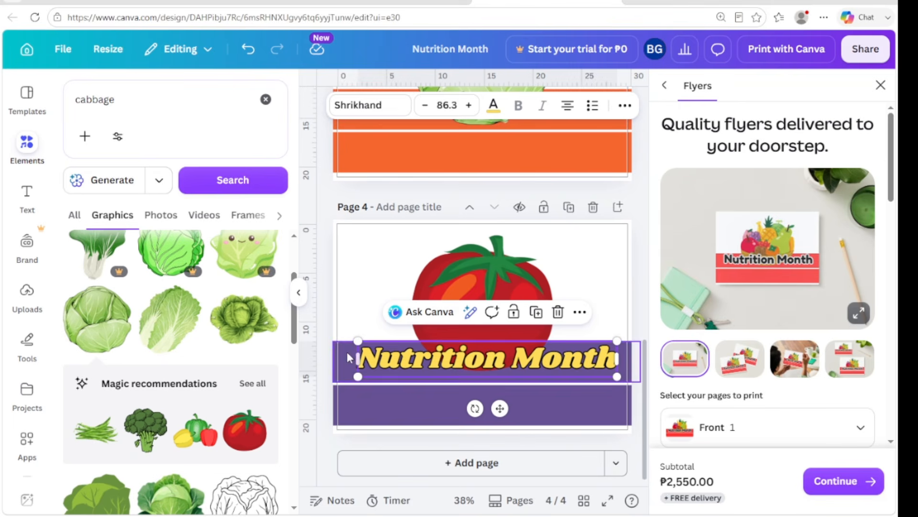
left_click(495, 108)
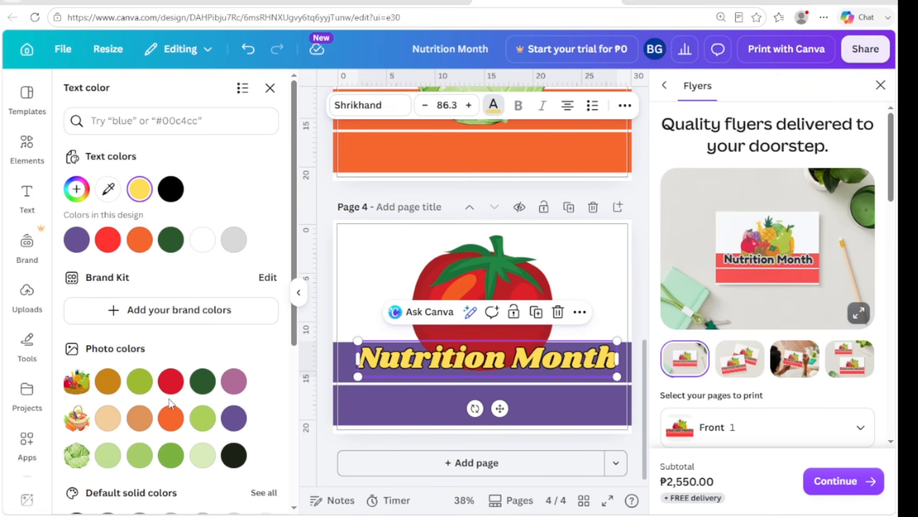
left_click(232, 387)
left_click(139, 390)
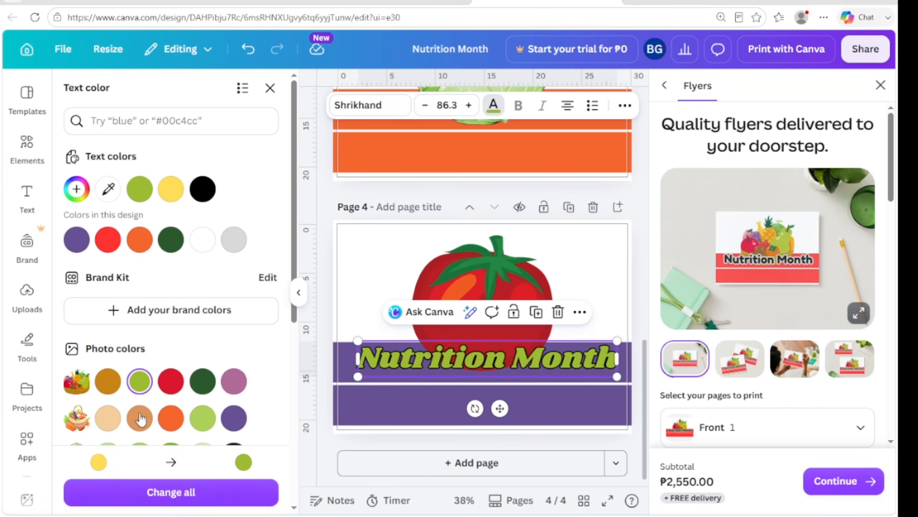
scroll(248, 425, "down", 3)
scroll(258, 430, "down", 3)
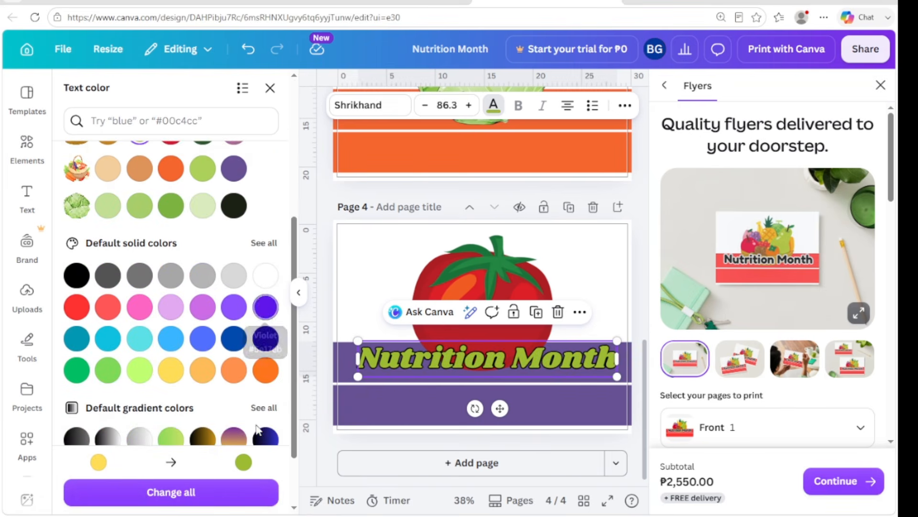
left_click(78, 305)
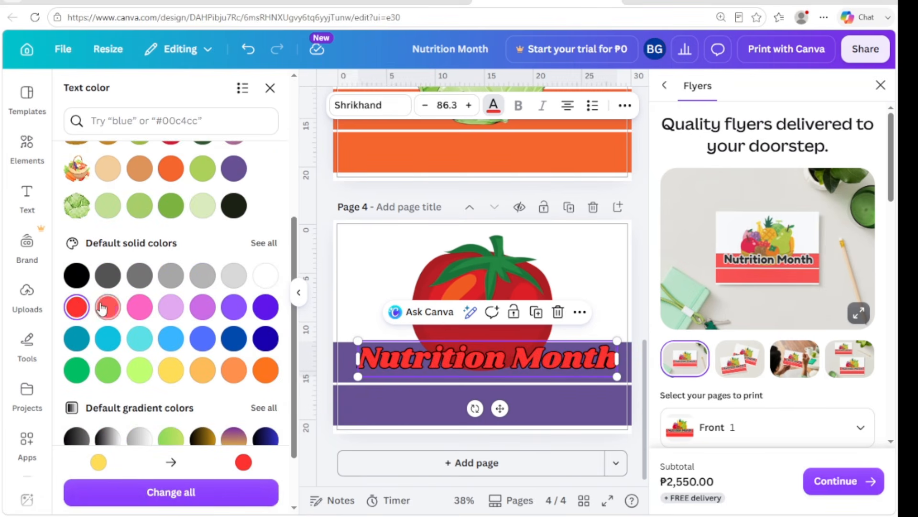
left_click(171, 338)
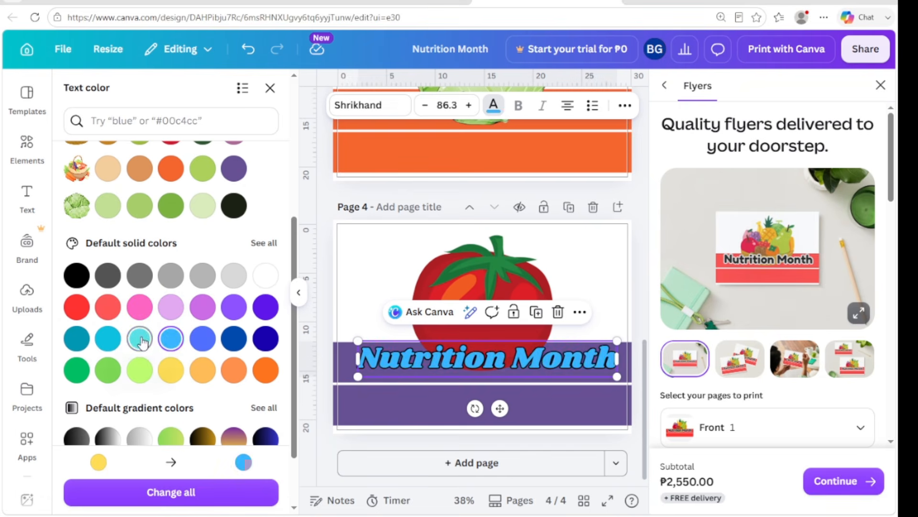
left_click(108, 338)
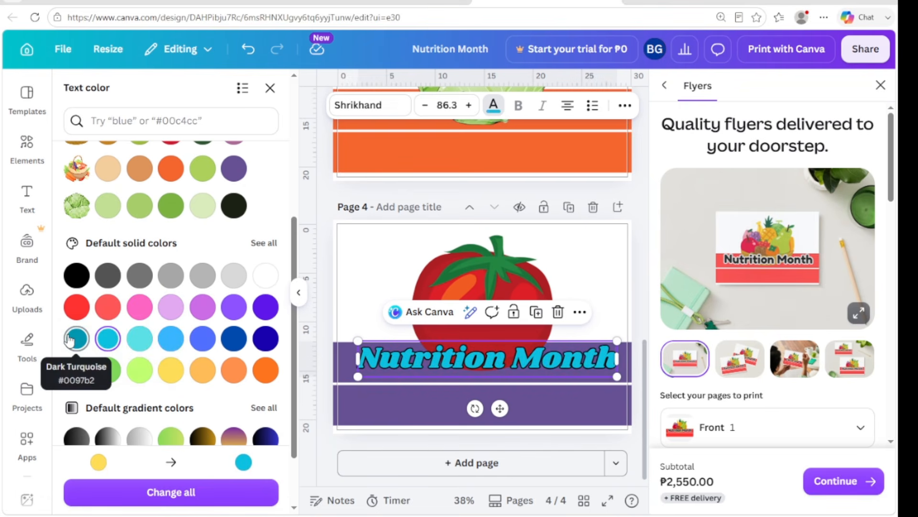
left_click(171, 370)
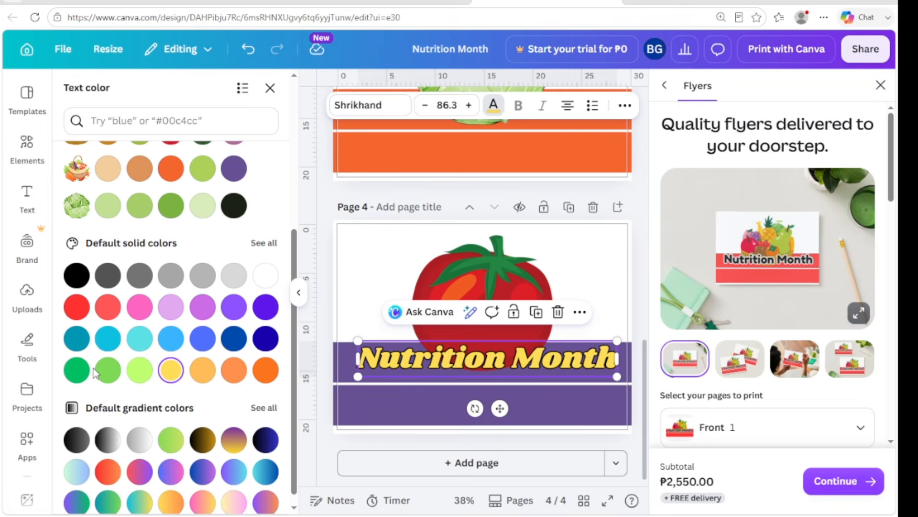
left_click(107, 376)
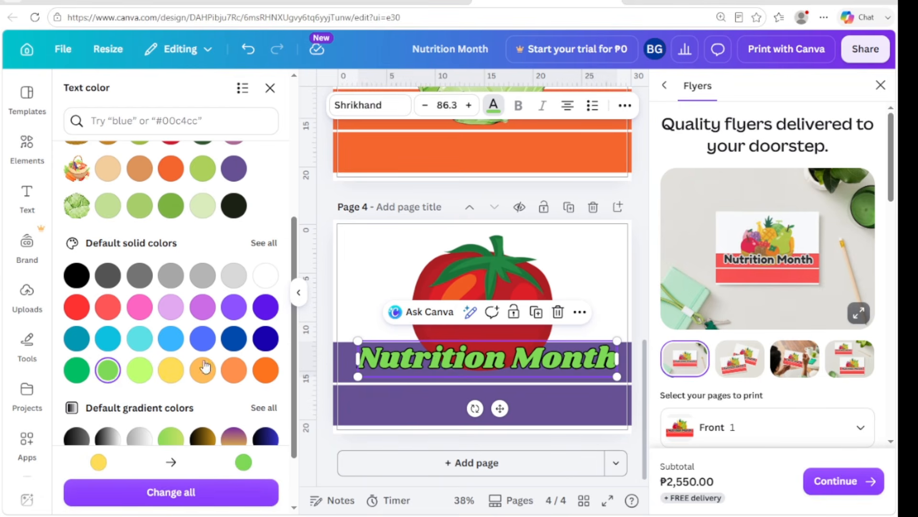
left_click(202, 345)
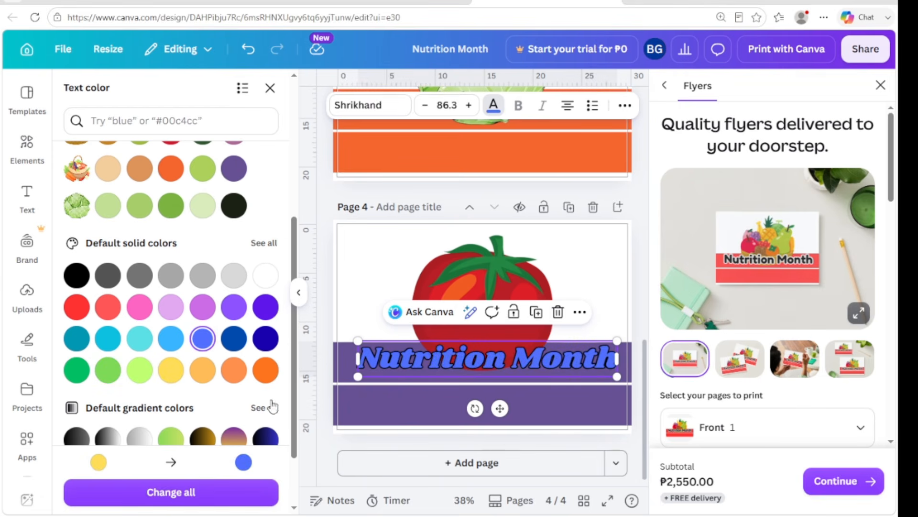
left_click(228, 378)
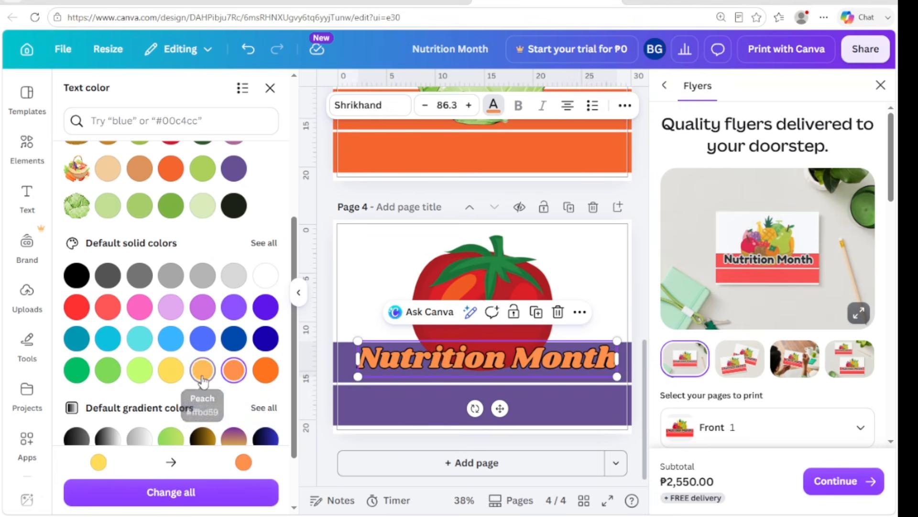
left_click(170, 370)
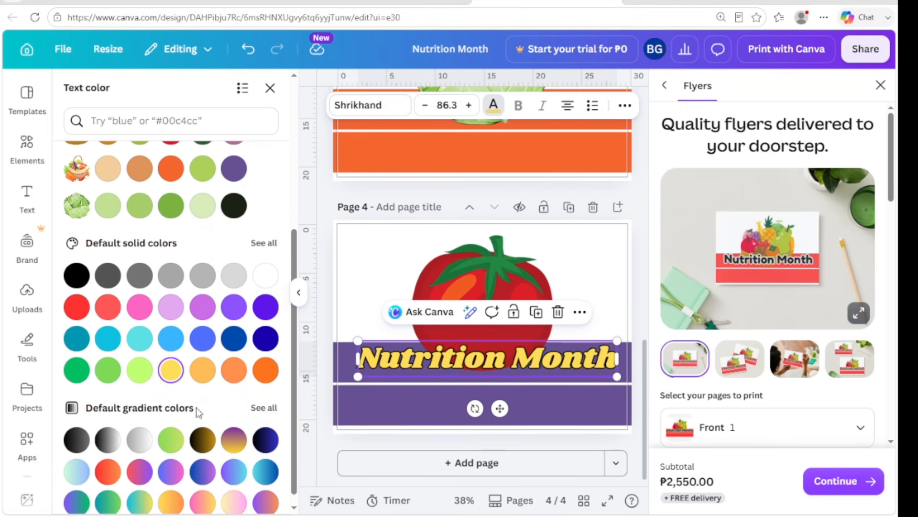
- Set page 4's Nutrition Month heading to the light green from the basket's photo colors
scroll(576, 188, "up", 3)
scroll(541, 250, "down", 3)
scroll(232, 408, "down", 1)
scroll(256, 335, "up", 3)
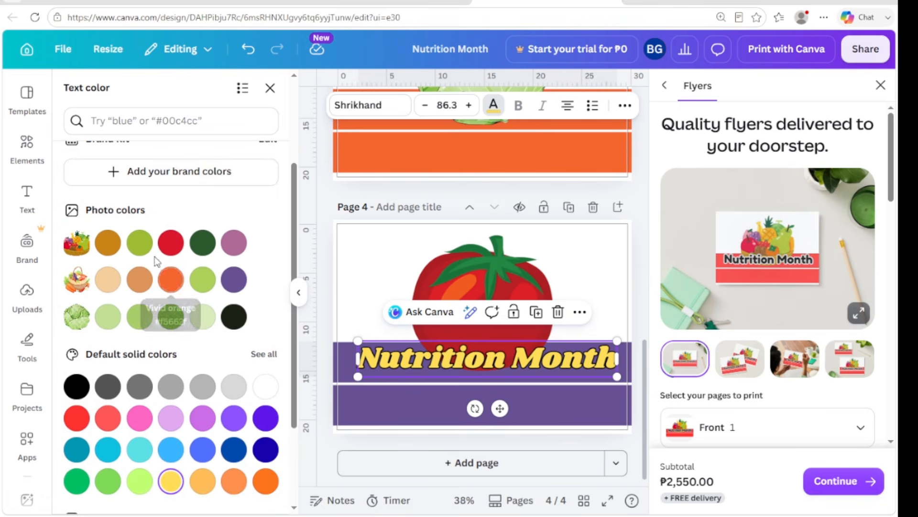
left_click(203, 279)
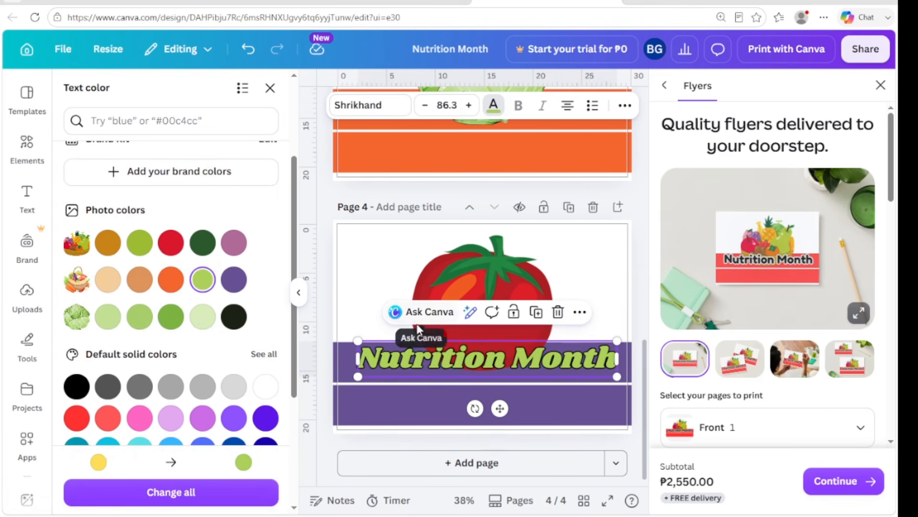
- Change the font of page 3's Nutrition Month heading to Abril Fatface
scroll(456, 383, "up", 5)
scroll(456, 382, "up", 3)
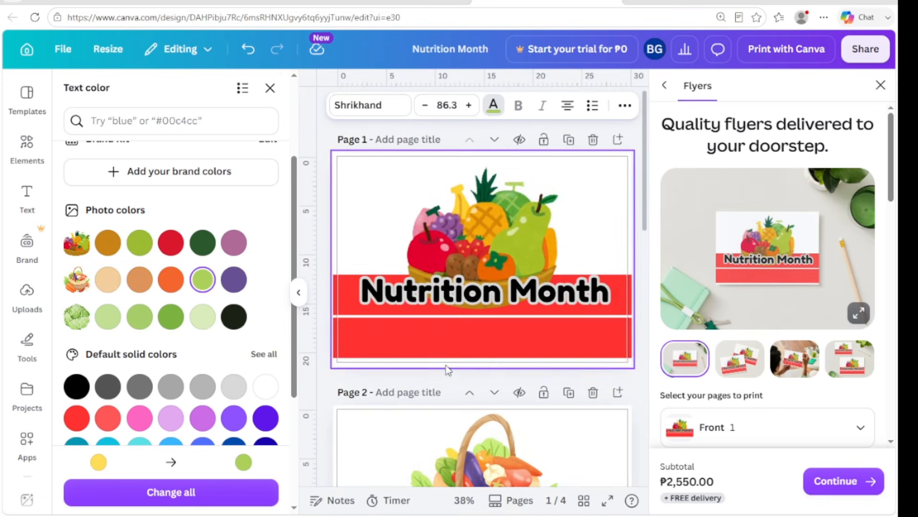
scroll(446, 366, "down", 6)
left_click(483, 234)
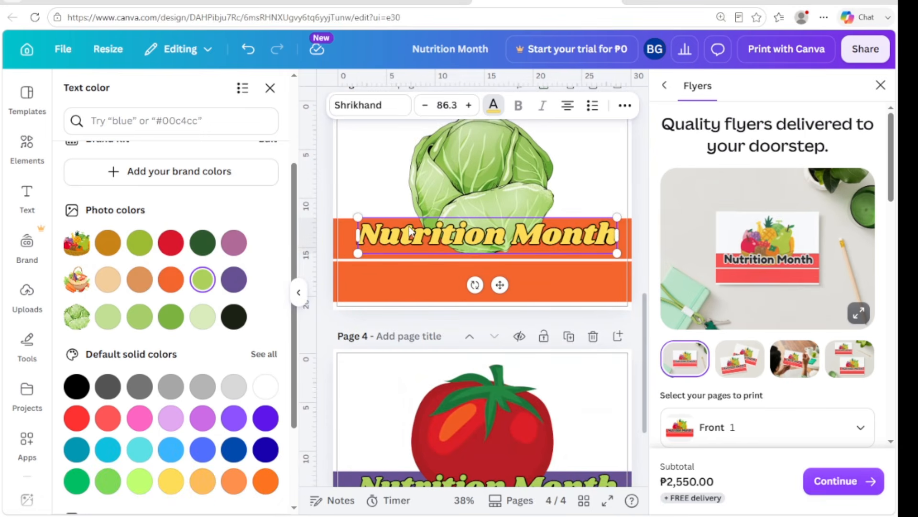
left_click(359, 105)
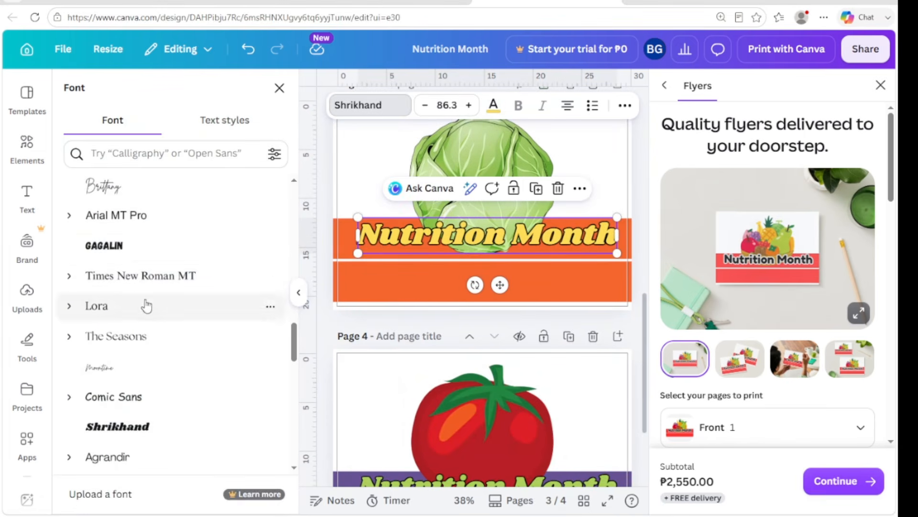
scroll(115, 255, "down", 2)
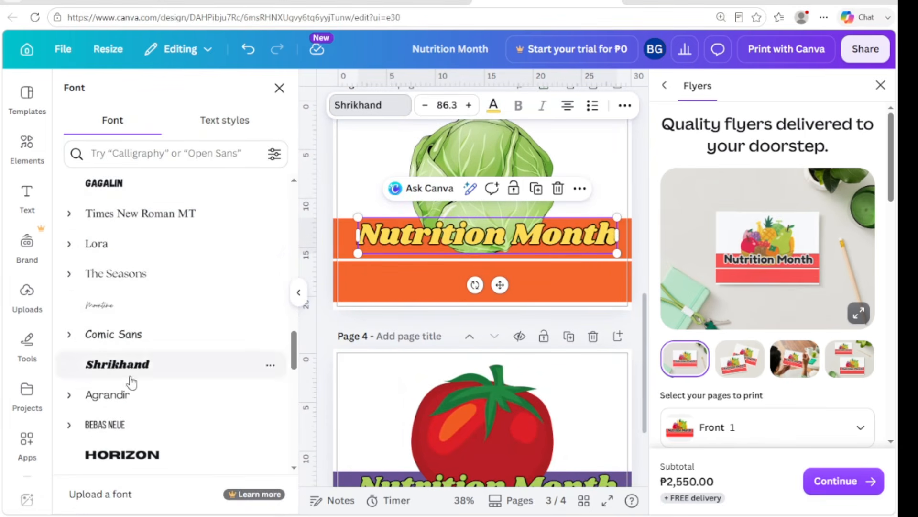
scroll(119, 398, "down", 1)
scroll(118, 398, "down", 10)
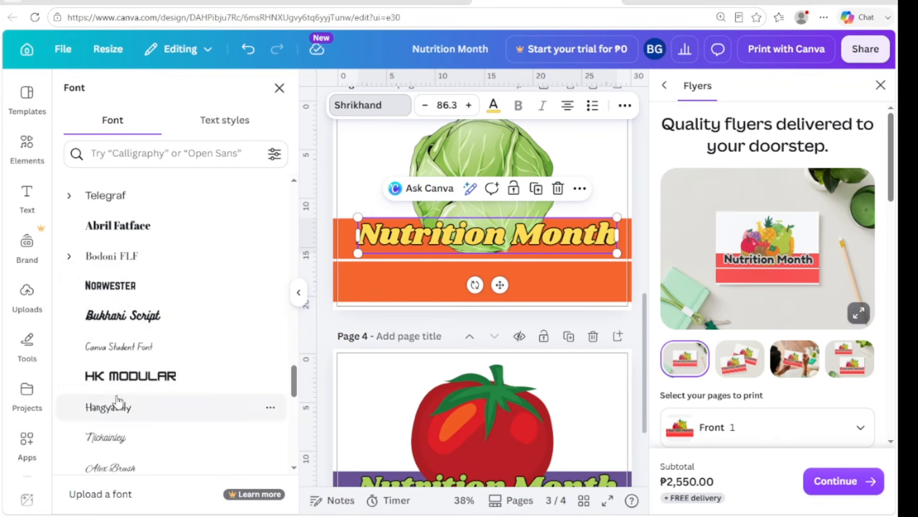
left_click(123, 225)
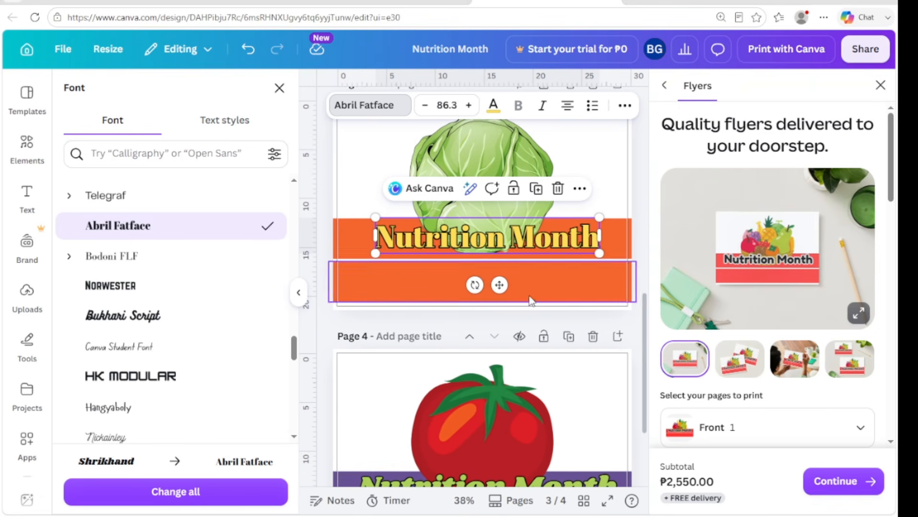
double_click(465, 239)
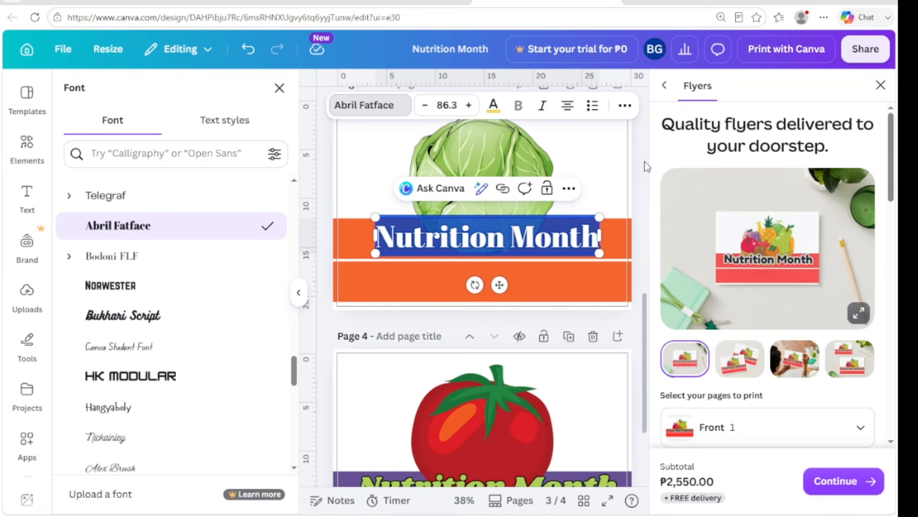
left_click(389, 217)
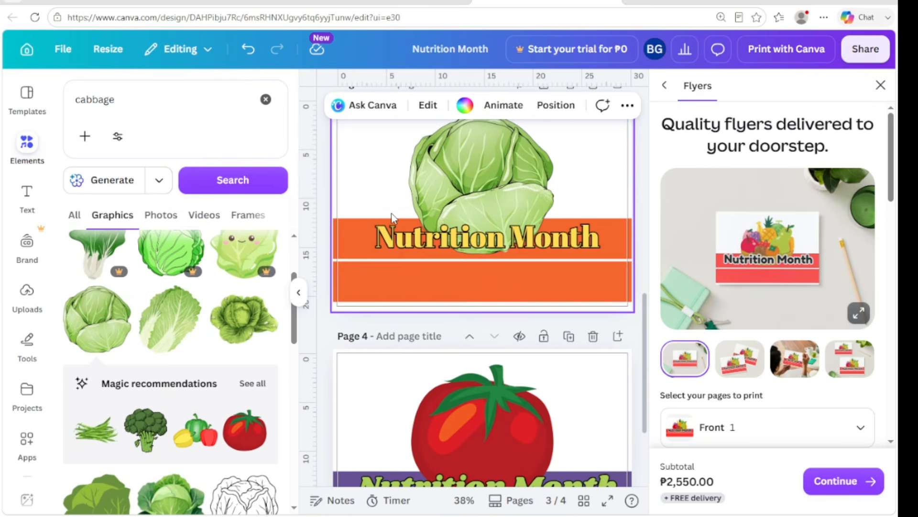
- Widen the letter spacing of page 3's Nutrition Month heading slightly, so it spans more of the band
left_click(454, 241)
scroll(584, 238, "up", 4)
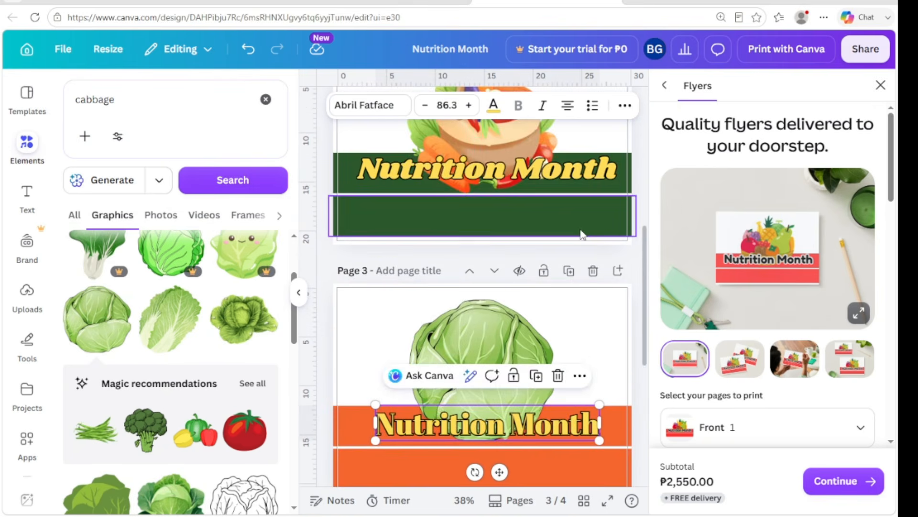
scroll(581, 230, "down", 1)
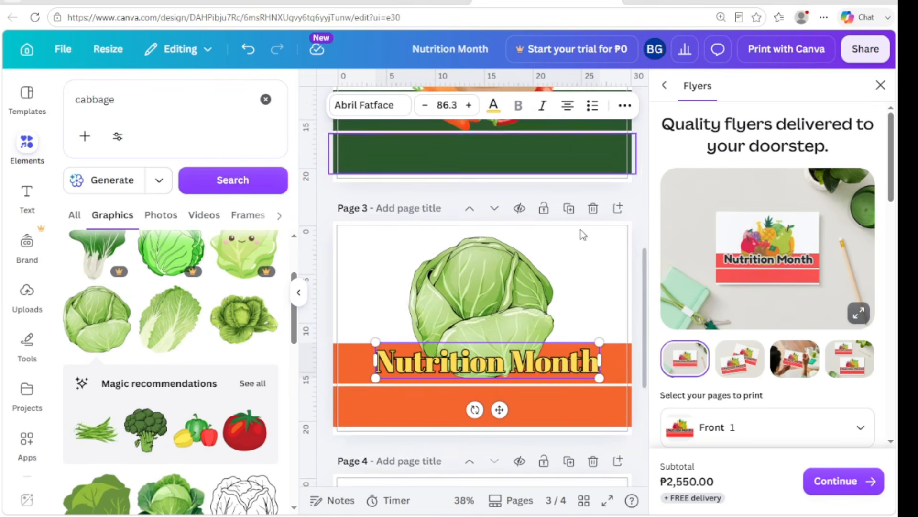
left_click(625, 106)
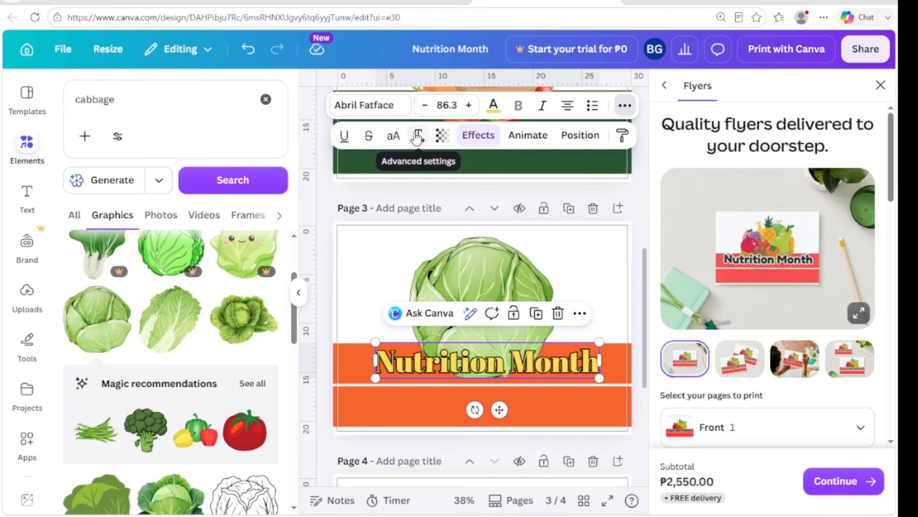
left_click(417, 137)
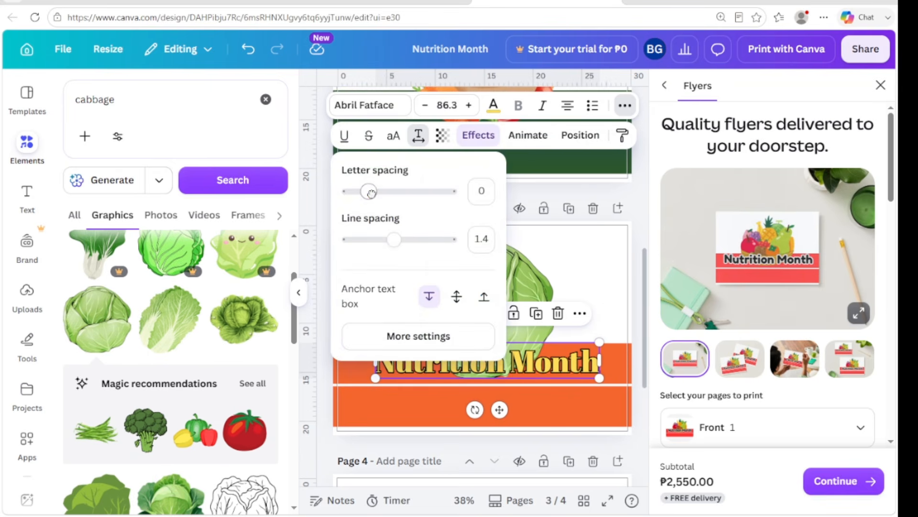
left_click_drag(368, 192, 376, 192)
left_click(592, 276)
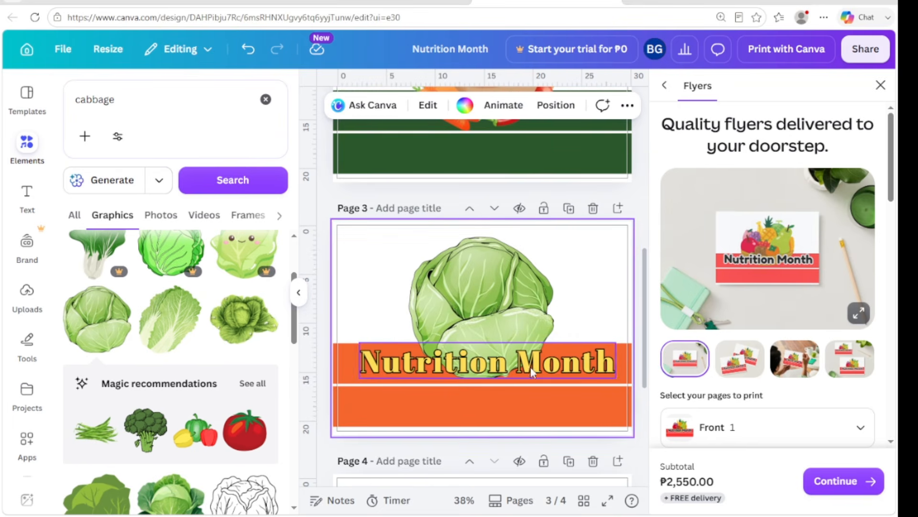
left_click(529, 371)
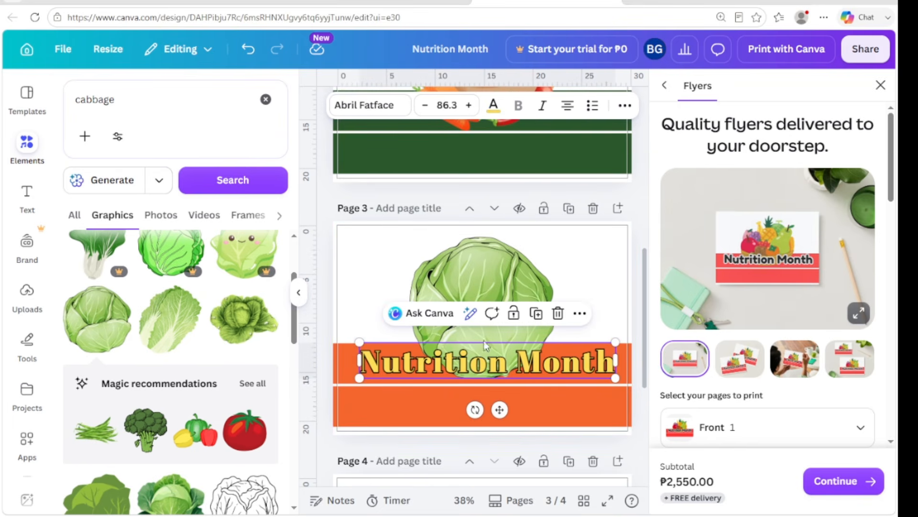
scroll(484, 340, "down", 1)
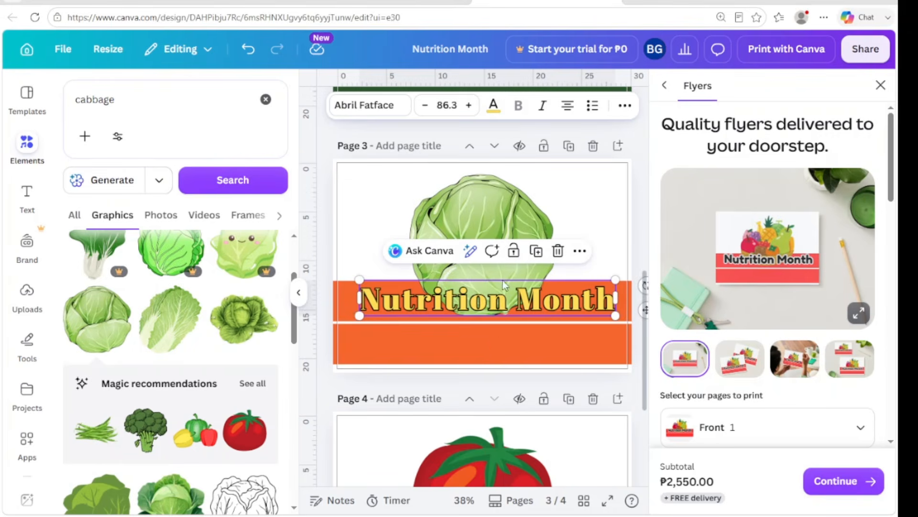
- Recolor both orange bands on page 3 to the dark green already used in the design
left_click(519, 361)
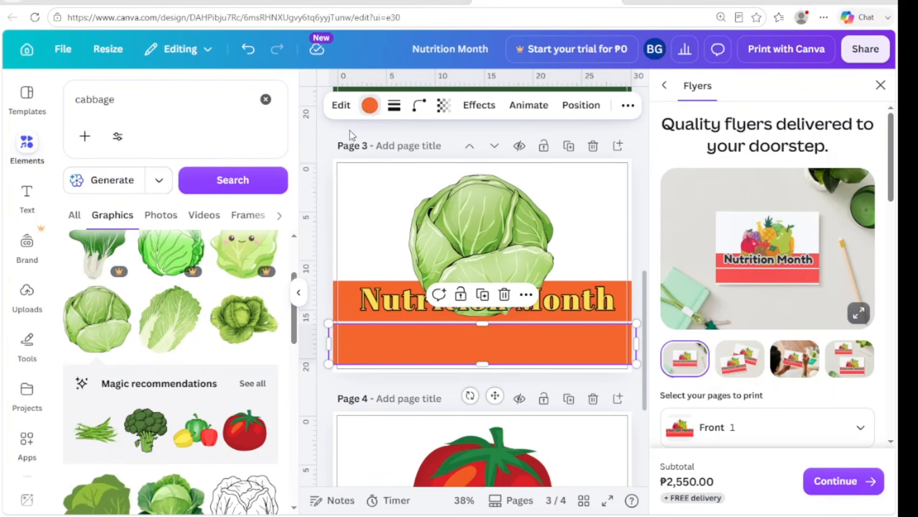
left_click(370, 105)
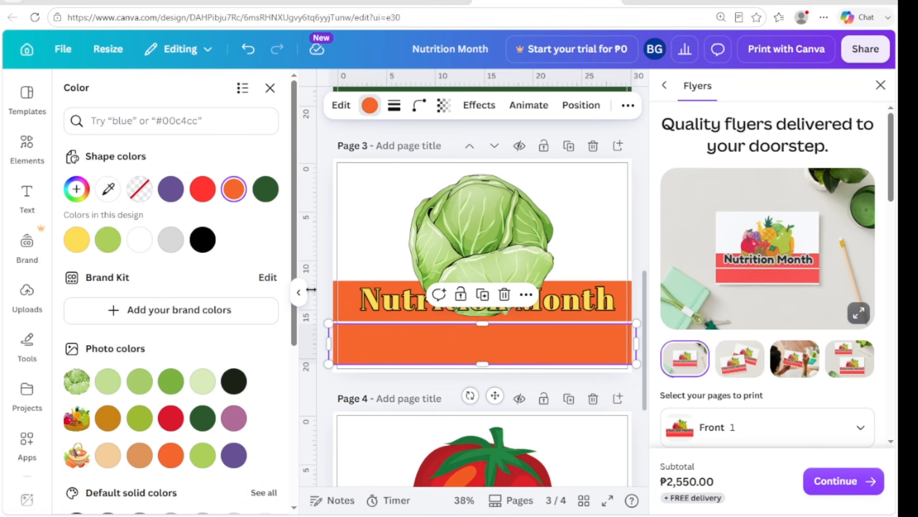
left_click(108, 240)
left_click(265, 189)
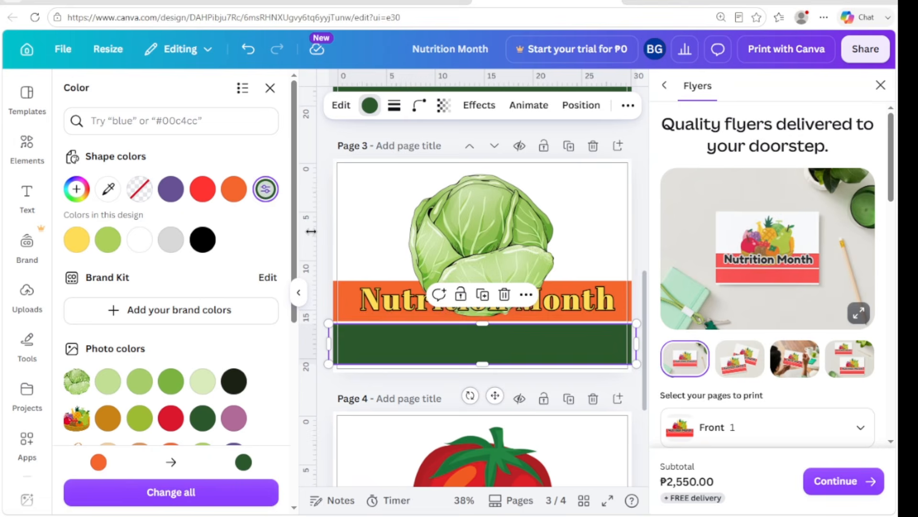
left_click(346, 285)
left_click(265, 189)
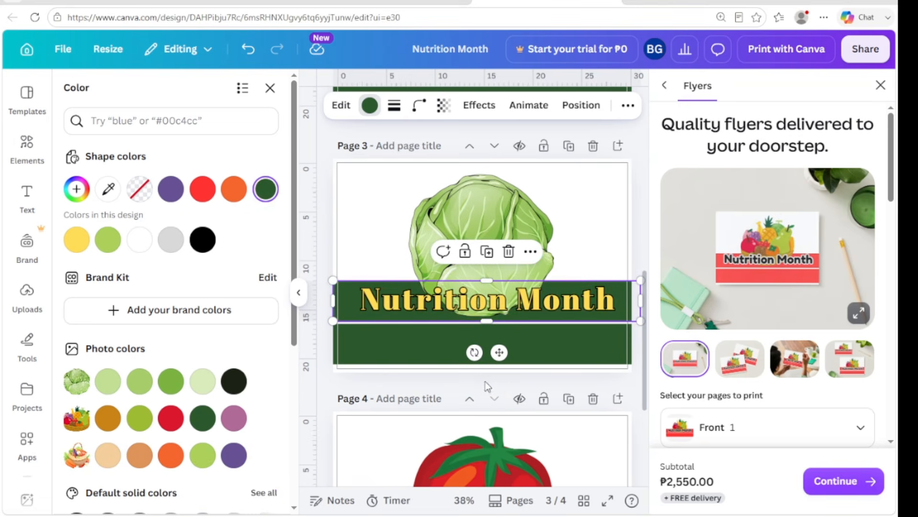
- Review the designs of all four pages, comparing their graphics, headings and band colors
scroll(485, 381, "down", 4)
left_click(464, 406)
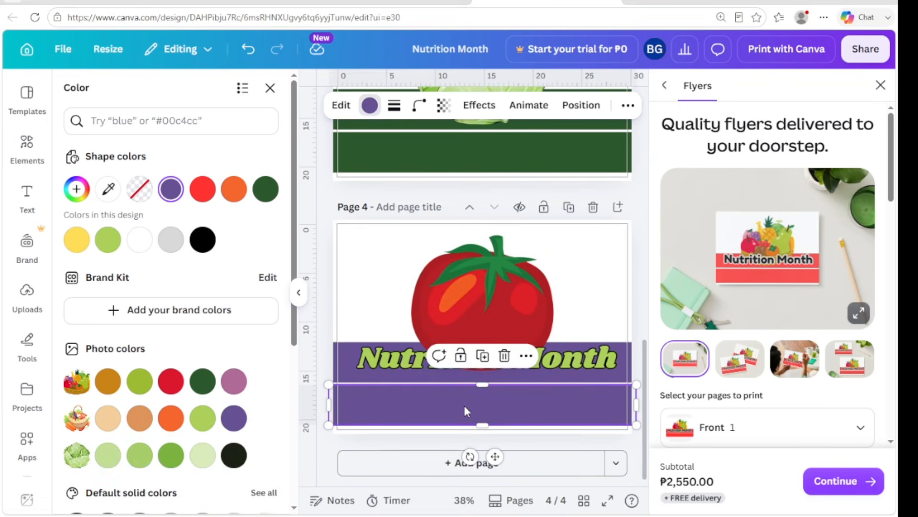
left_click(464, 274)
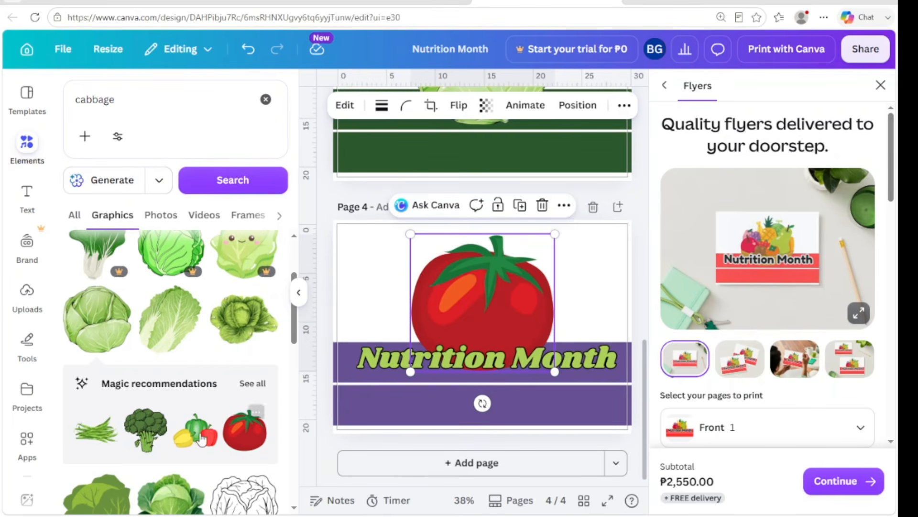
scroll(201, 439, "down", 4)
scroll(595, 327, "up", 12)
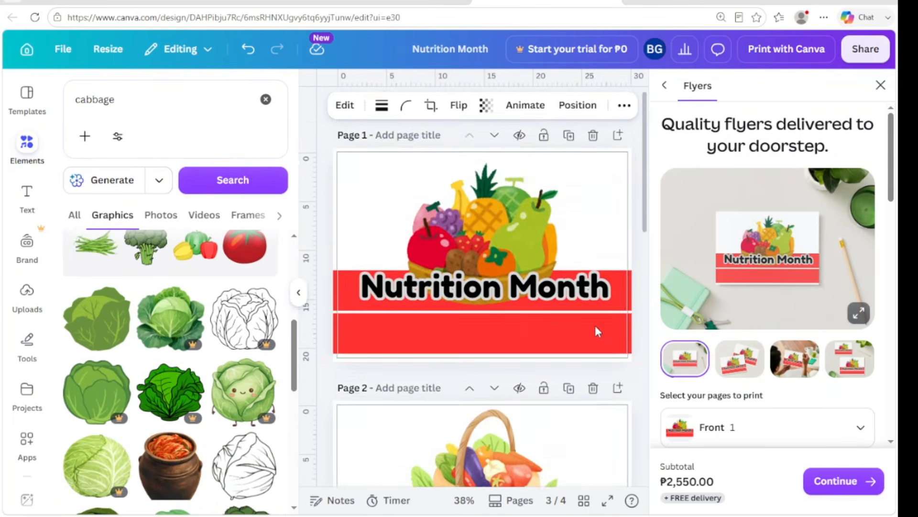
scroll(595, 330, "down", 12)
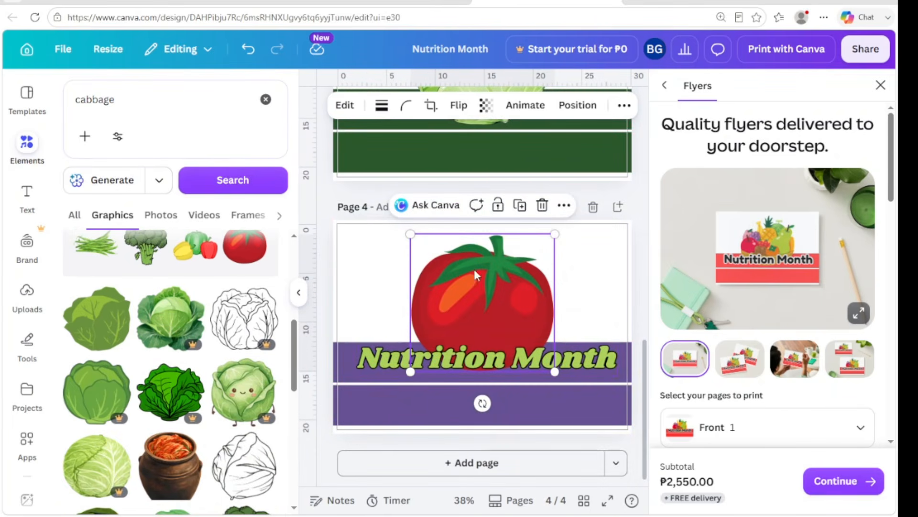
left_click(604, 267)
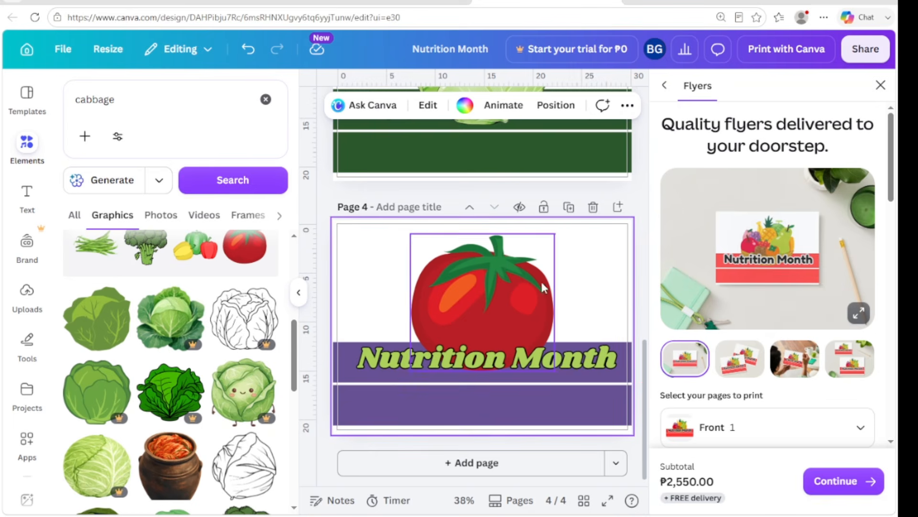